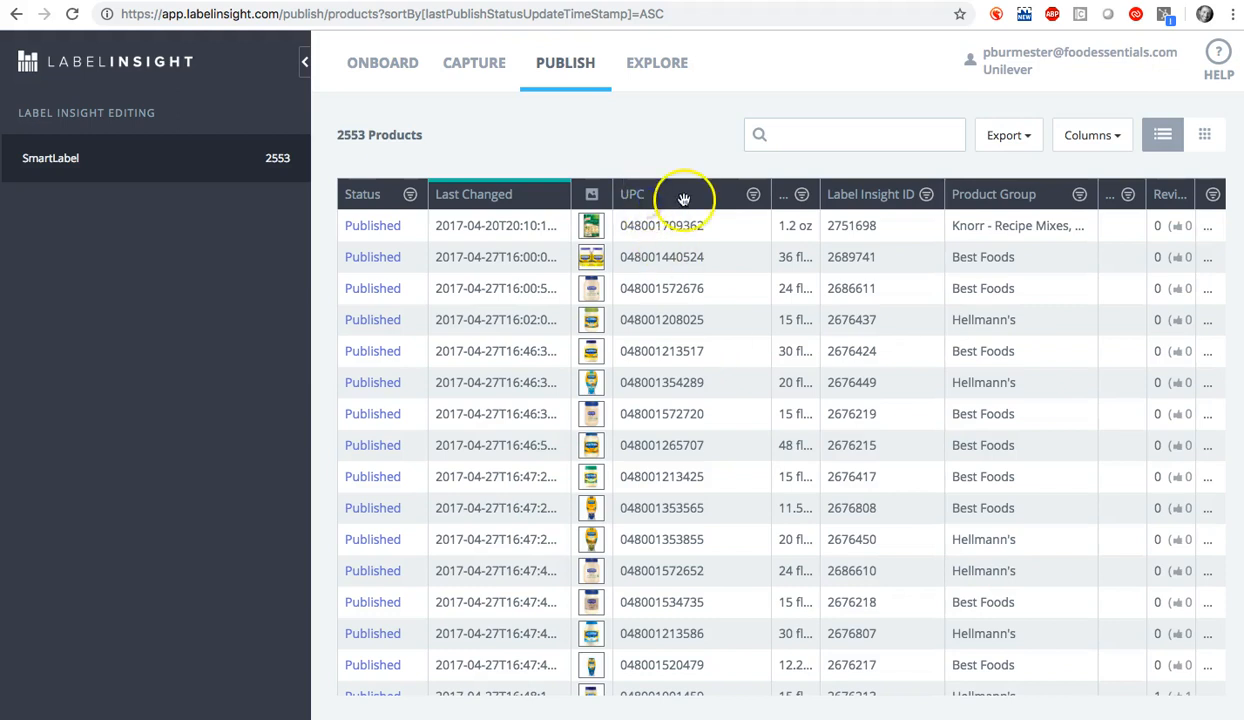
Check the filter options available for the Status column of the product list.
mouse_move(684, 199)
mouse_down()
mouse_move(790, 193)
mouse_move(676, 196)
mouse_up()
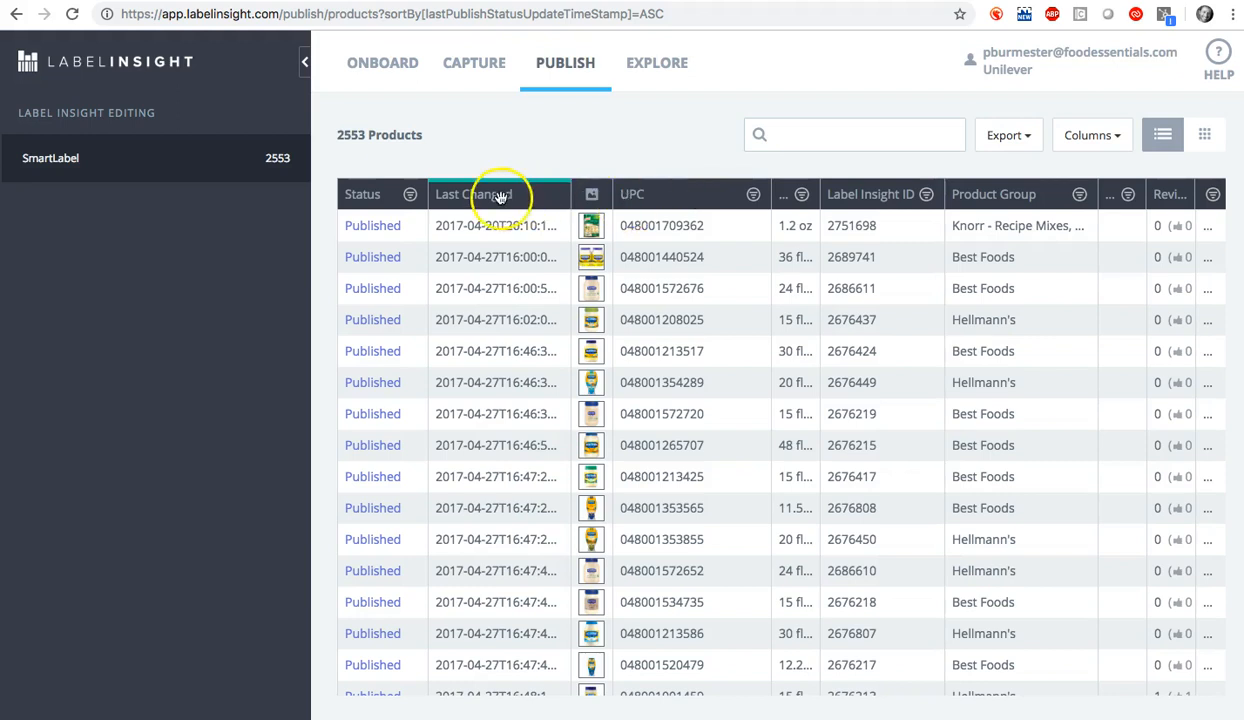
click(409, 197)
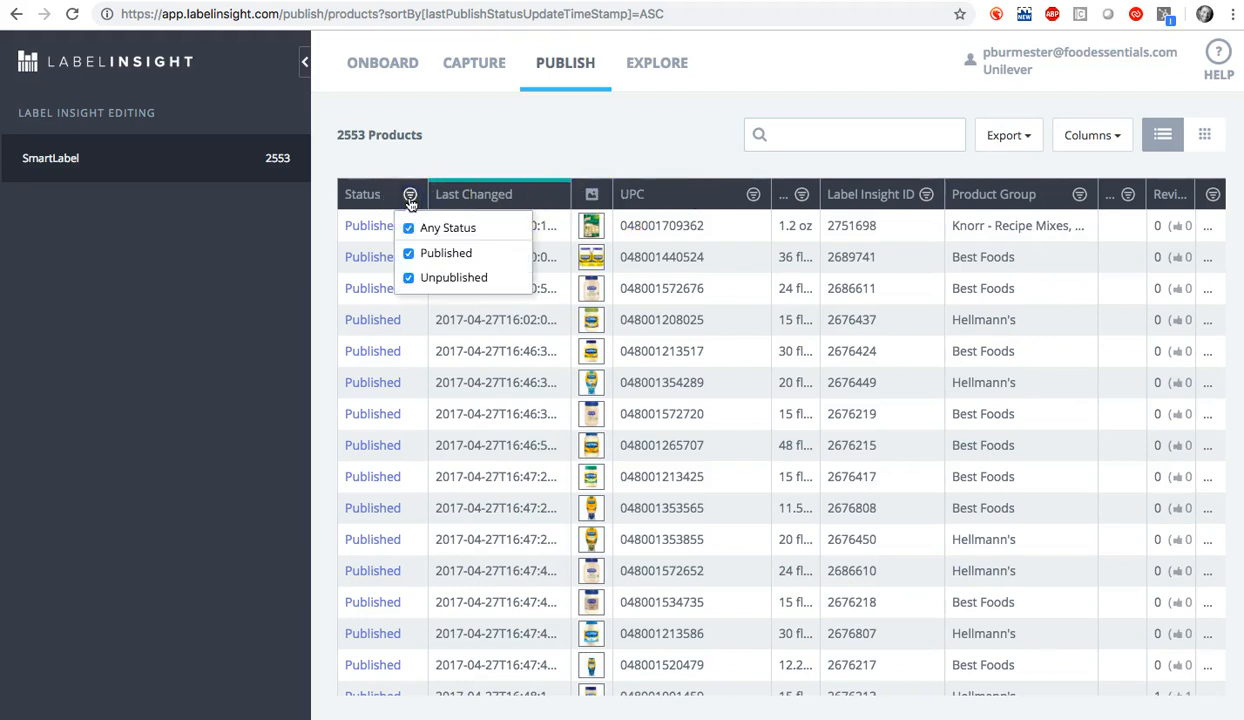
click(295, 283)
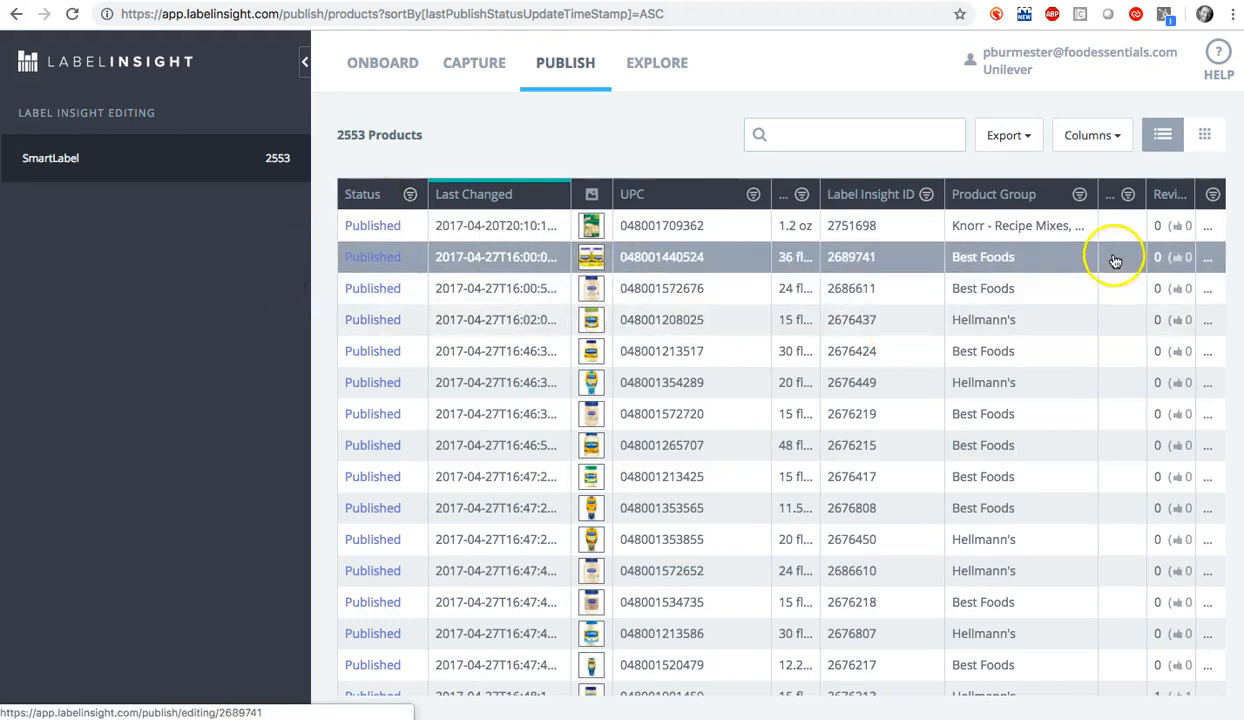
Look through the columns that can be shown or hidden in the product table, leaving the selection as is.
click(1113, 140)
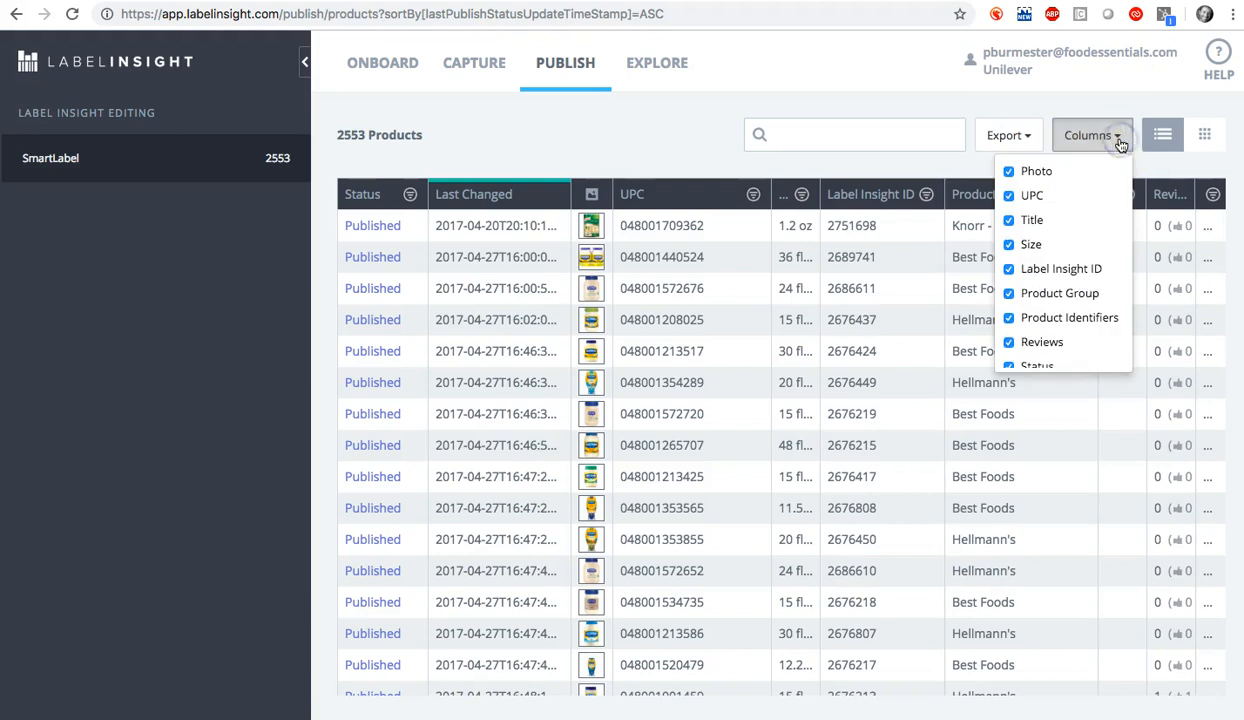
click(1070, 215)
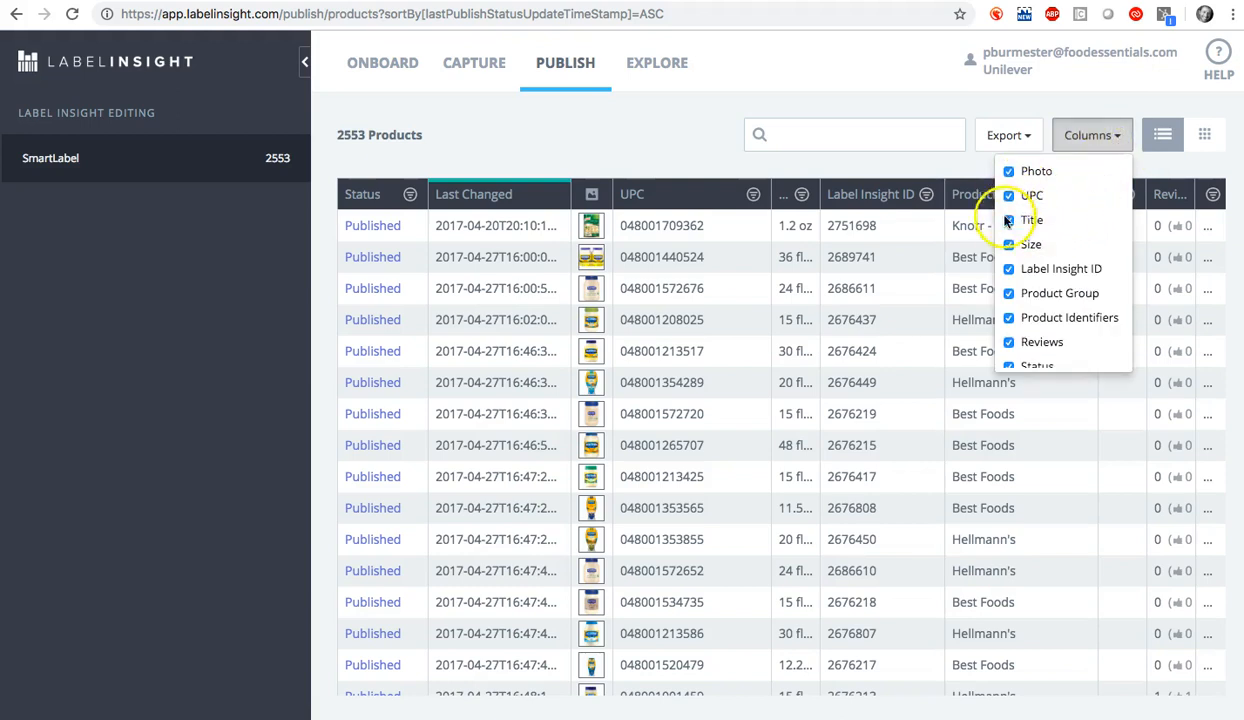
scroll(1012, 330, down, 1)
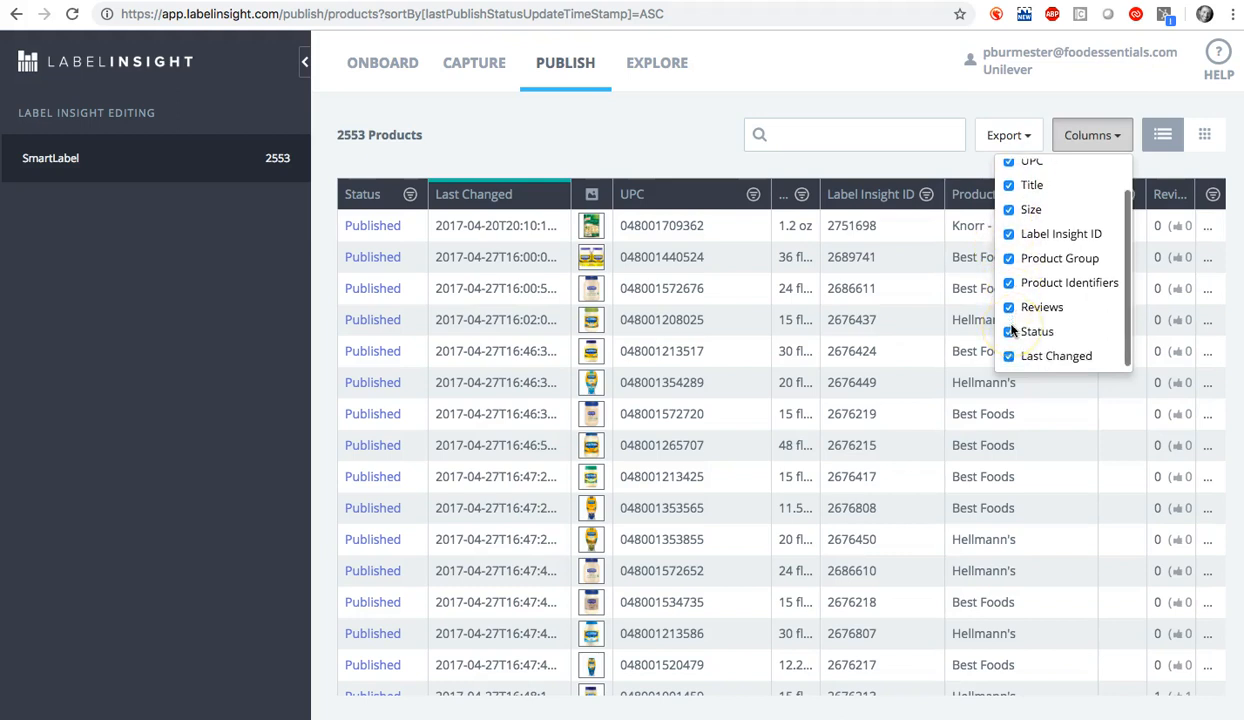
scroll(1012, 330, up, 1)
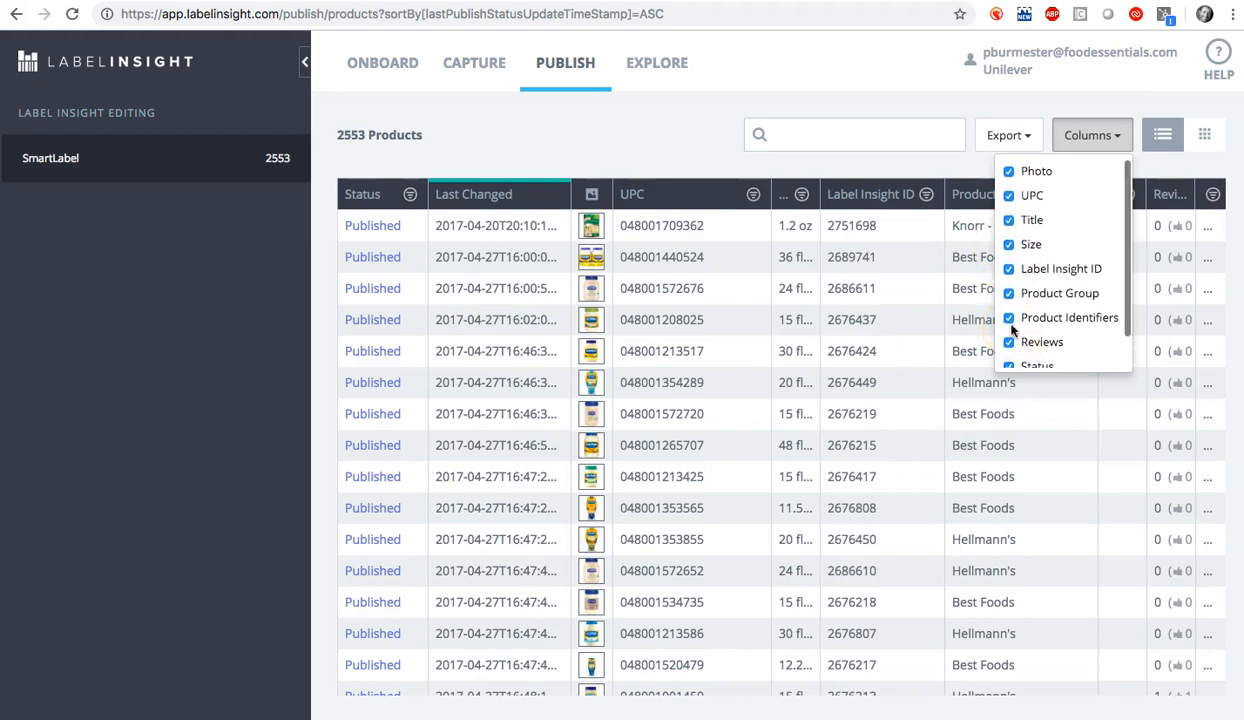
click(912, 172)
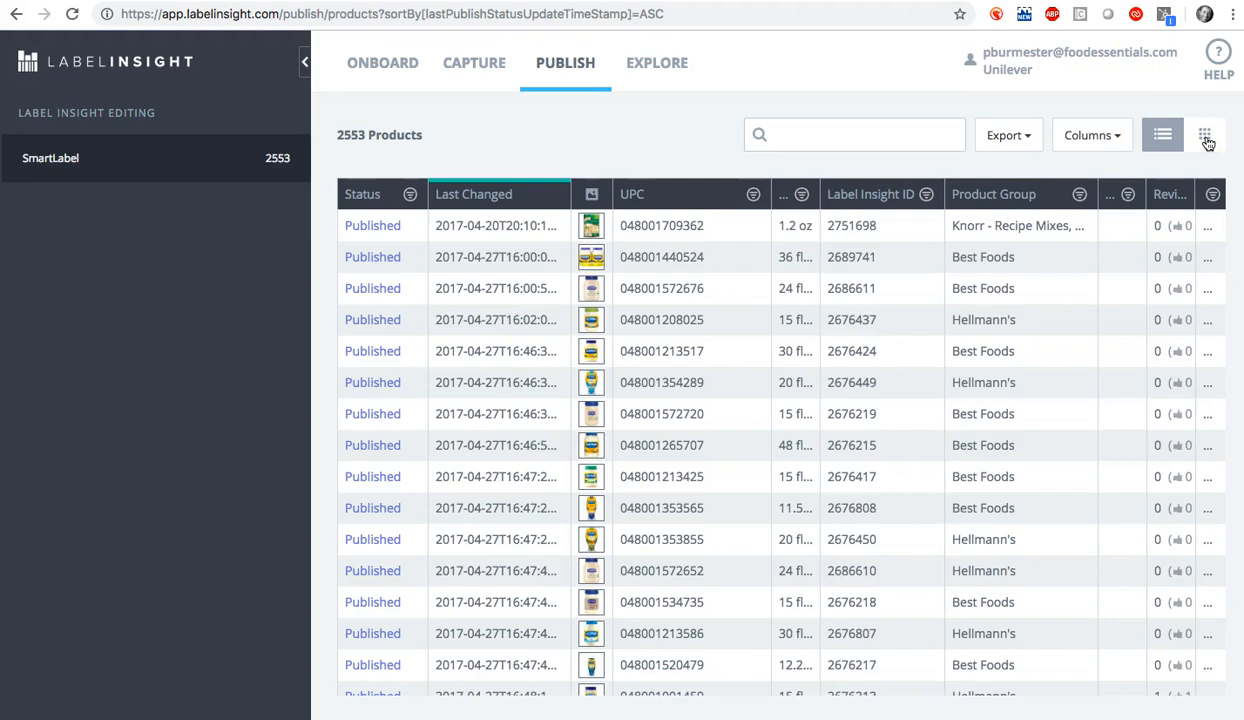
View the products as a grid of cards and return to the list view.
click(1165, 130)
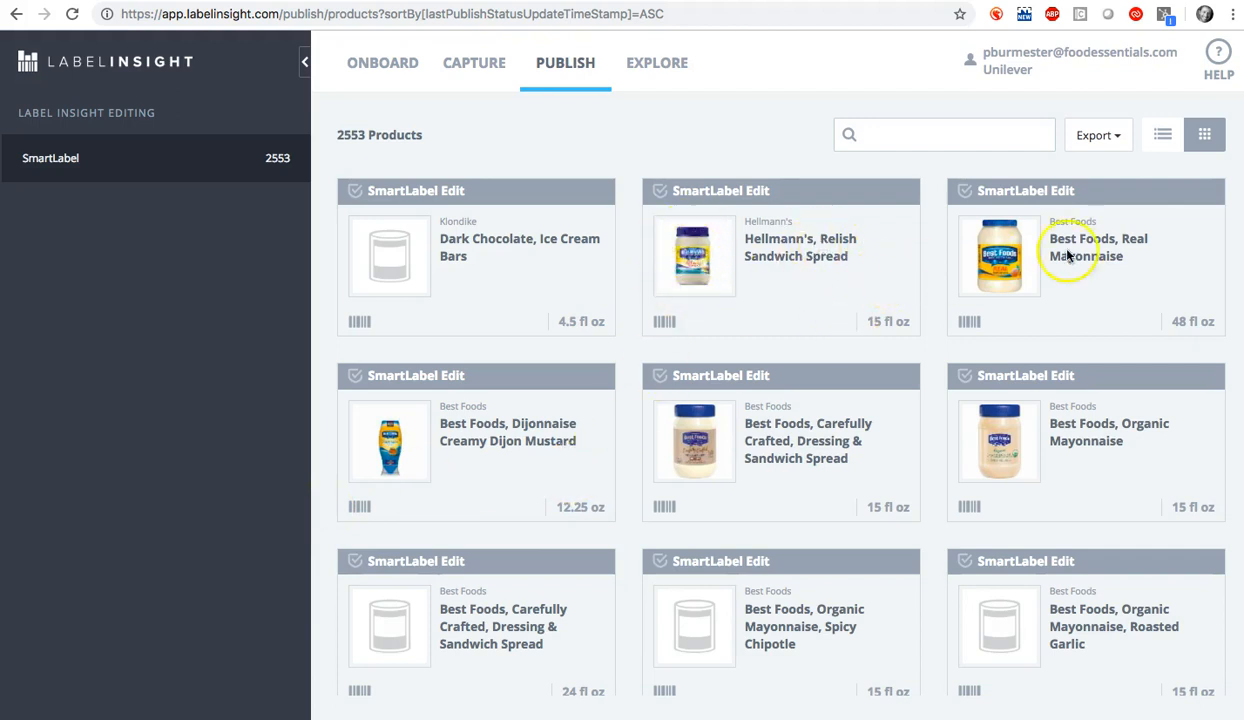
click(1162, 138)
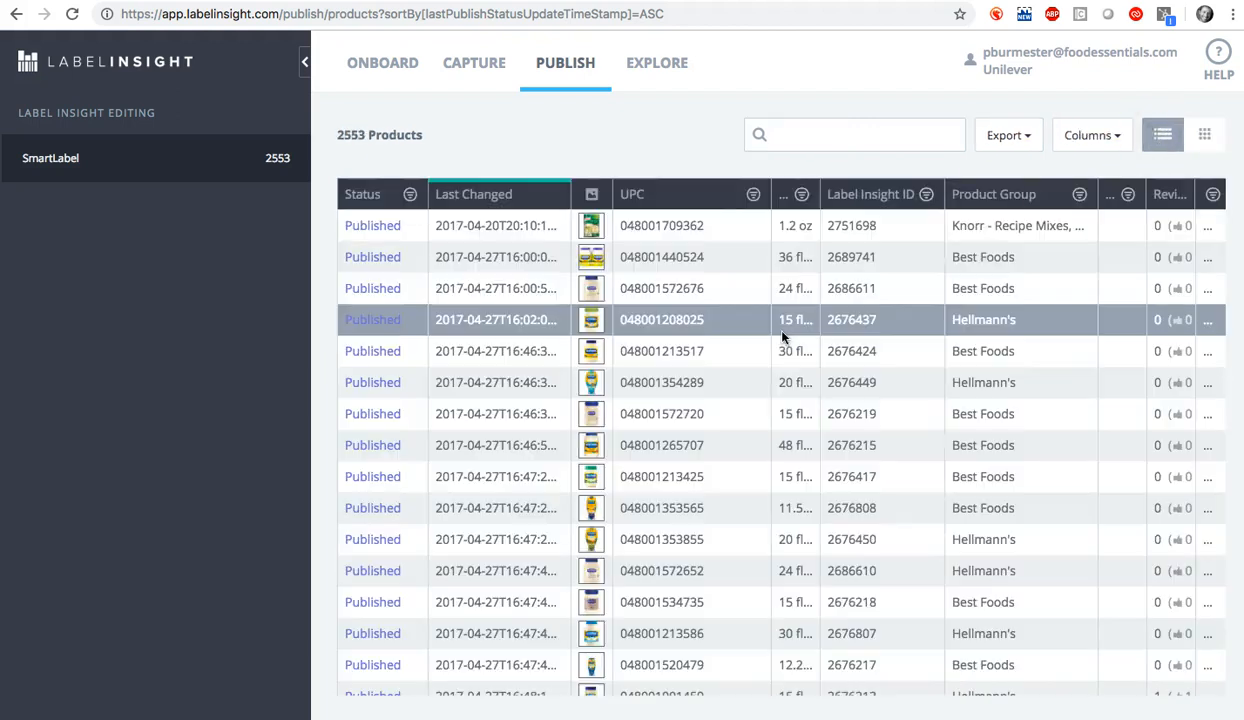
click(661, 290)
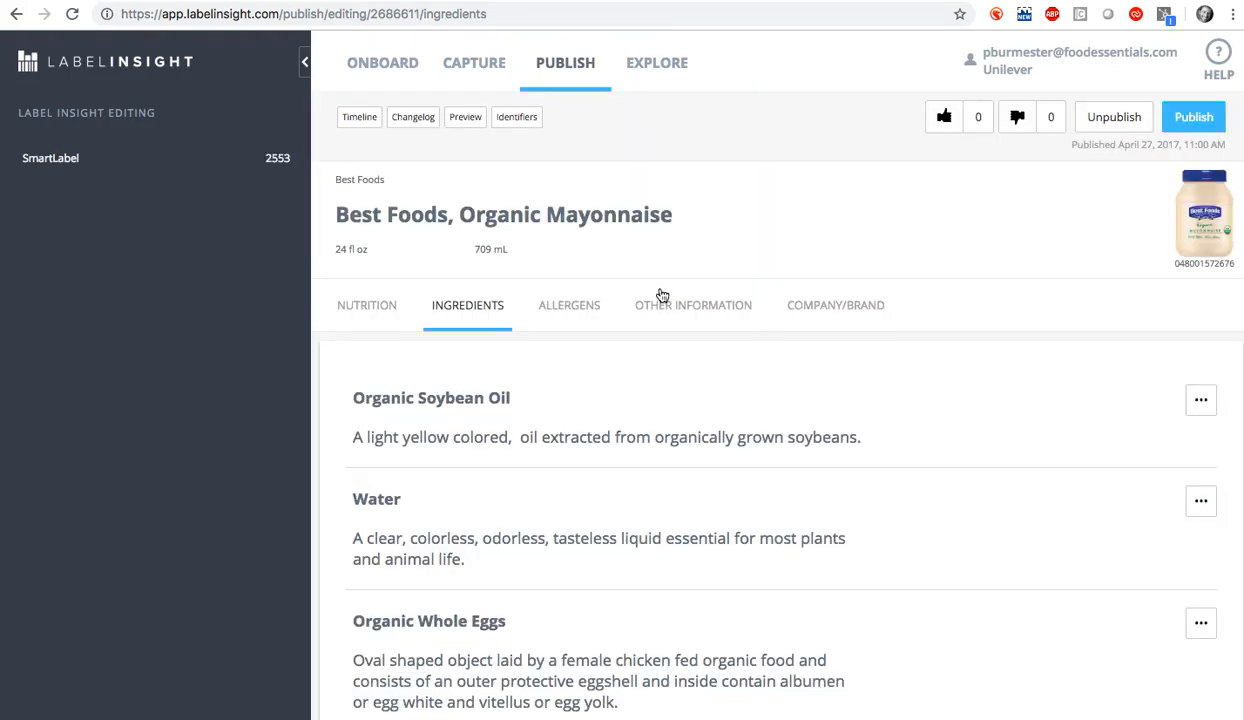
click(377, 308)
click(499, 242)
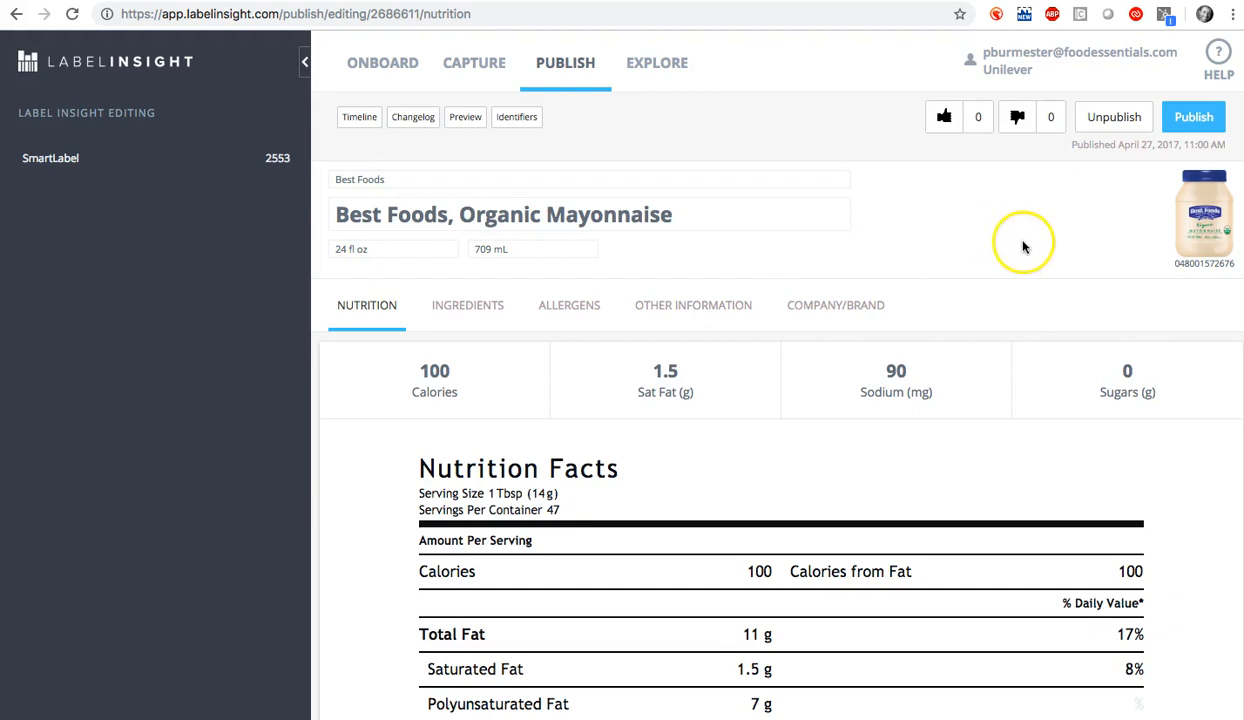
Show the product's flat label image beside the data and enlarge its nutrition facts and ingredients side.
click(1206, 230)
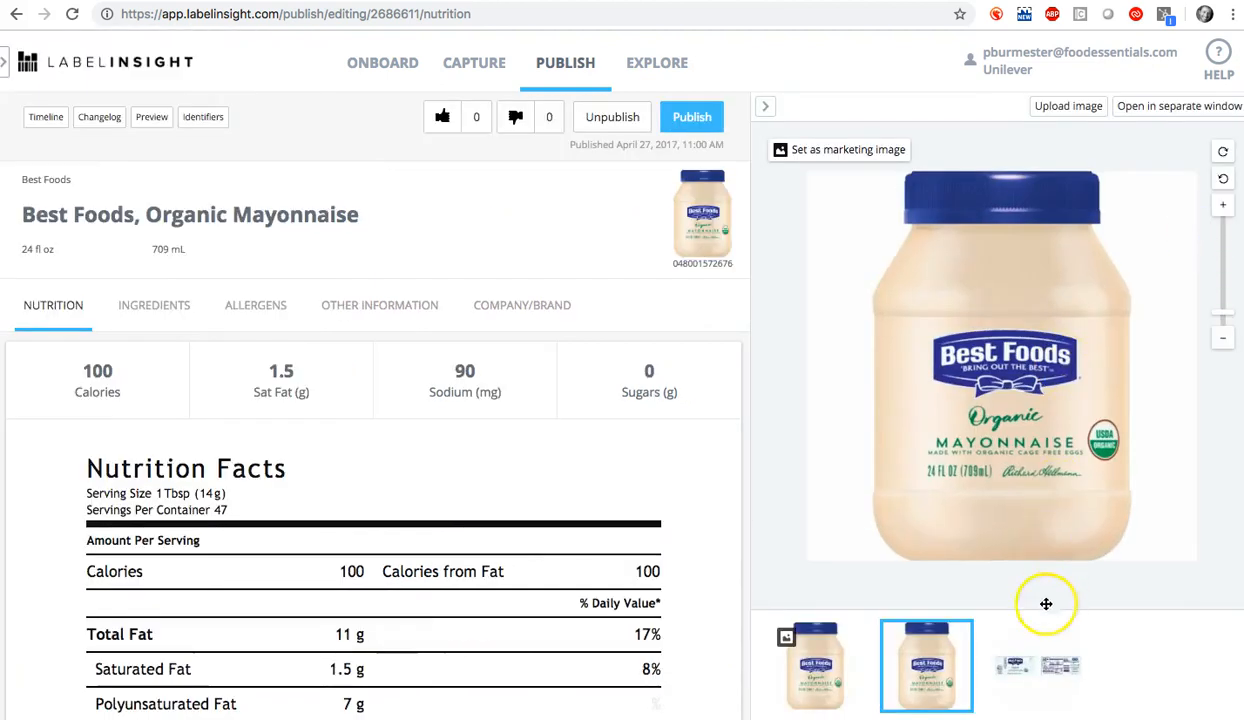
click(1025, 667)
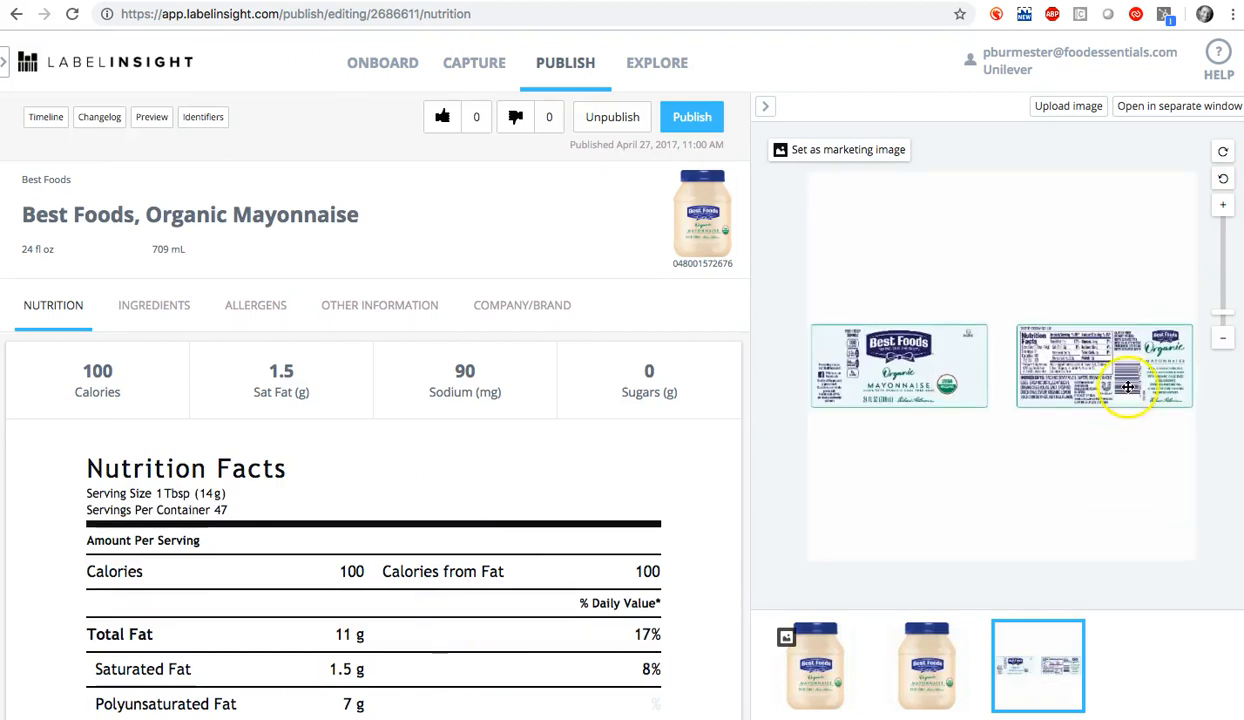
click(1222, 205)
click(1222, 205)
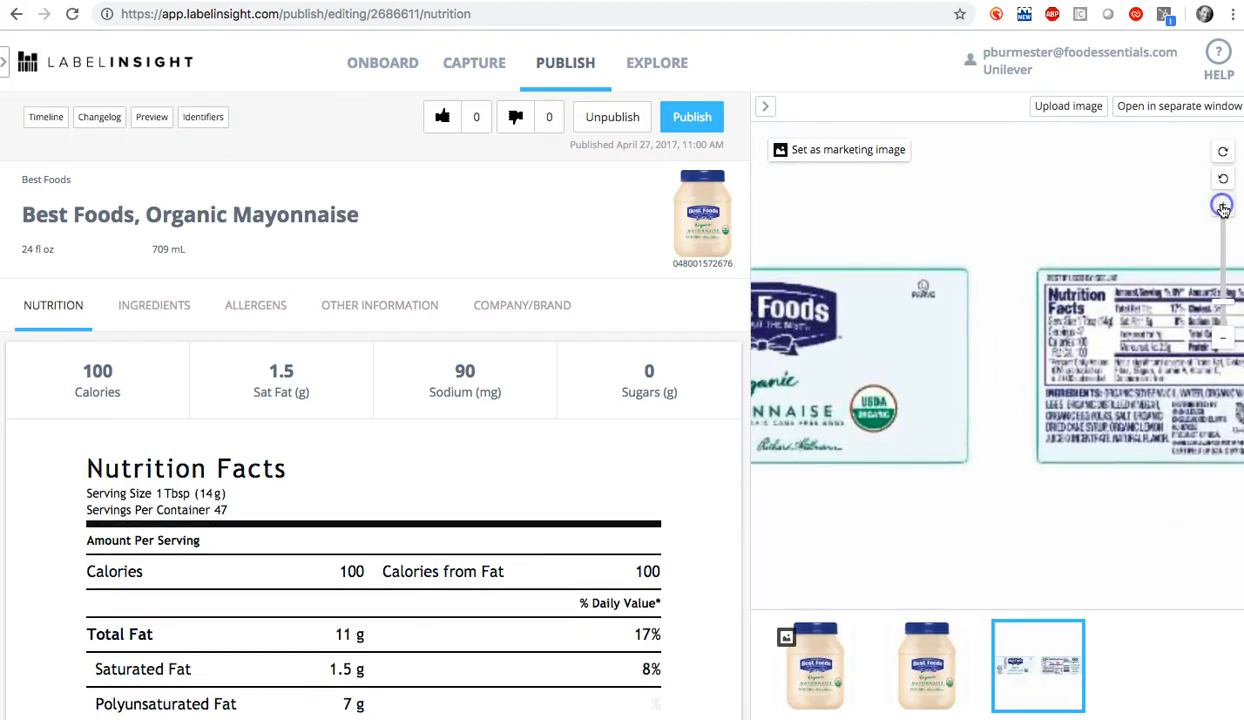
click(1222, 207)
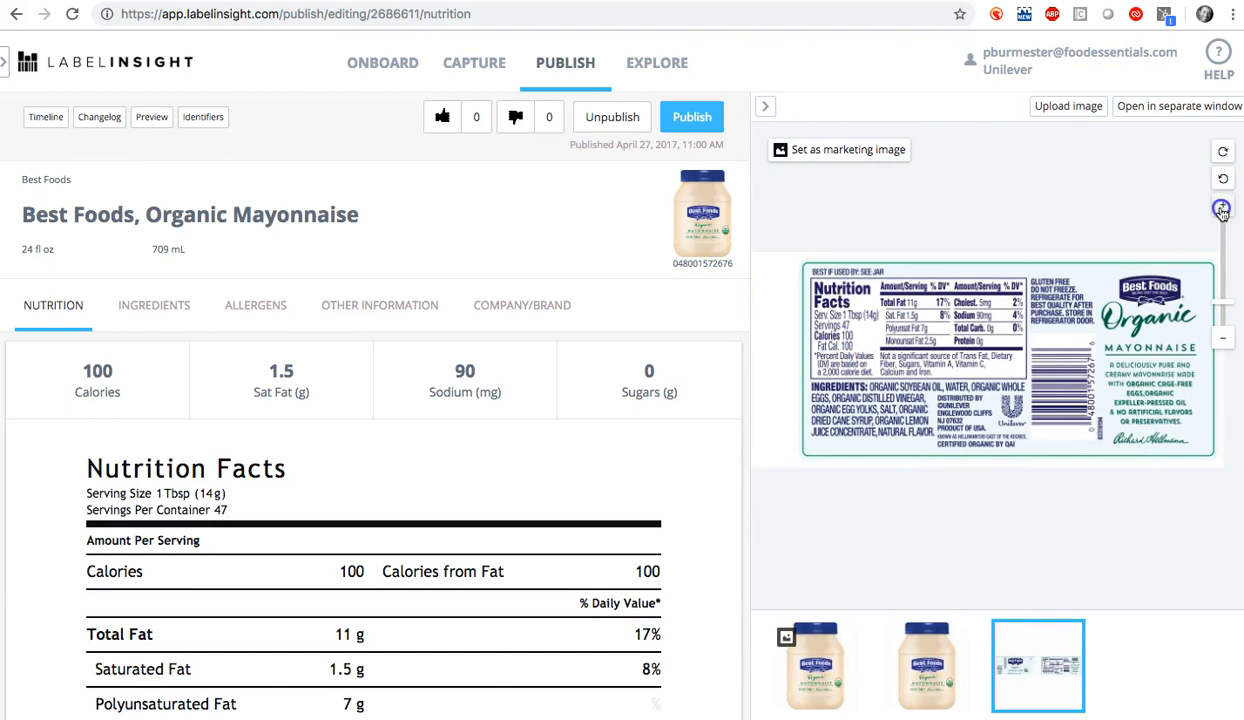
click(1222, 207)
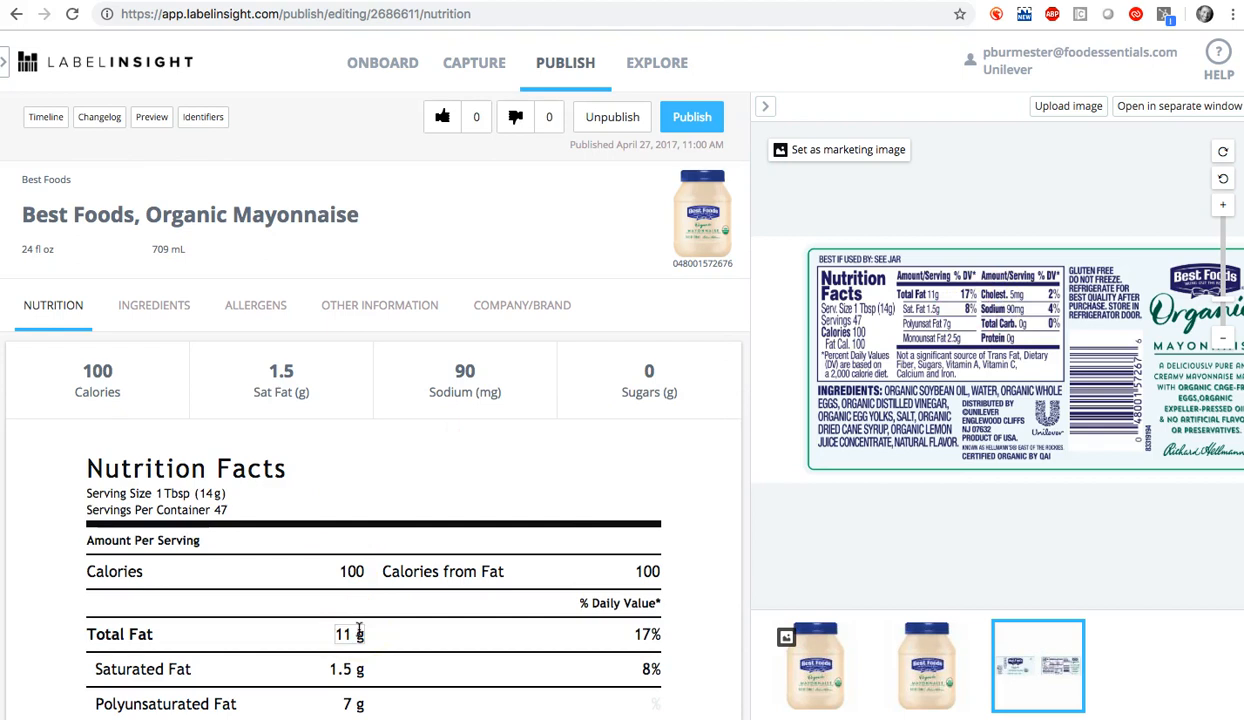
Review the product's edit history in the timeline and in the full changelog.
click(44, 121)
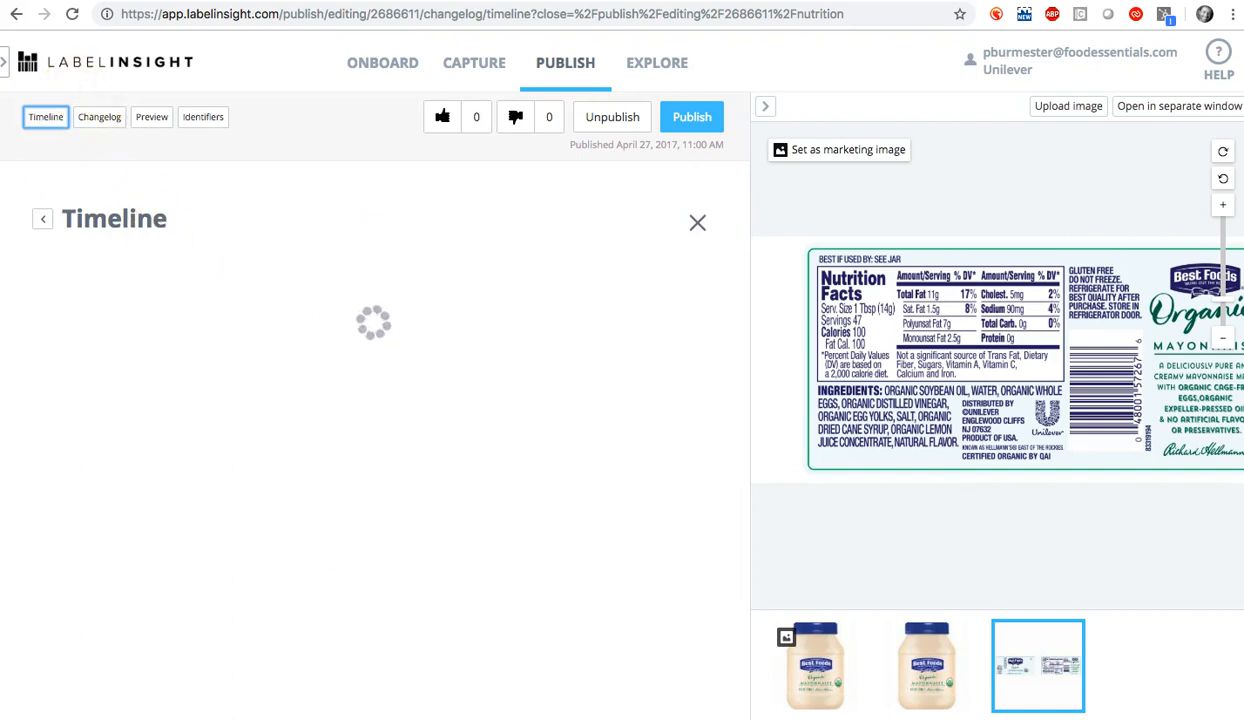
click(100, 122)
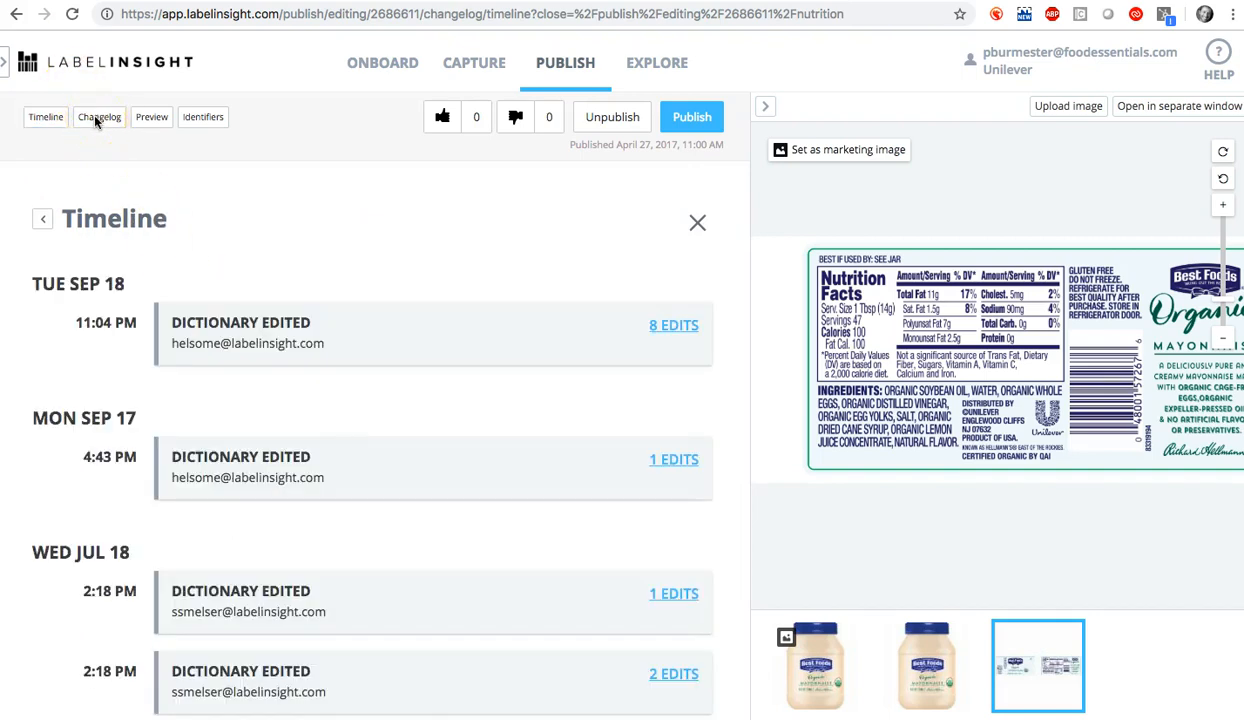
click(98, 120)
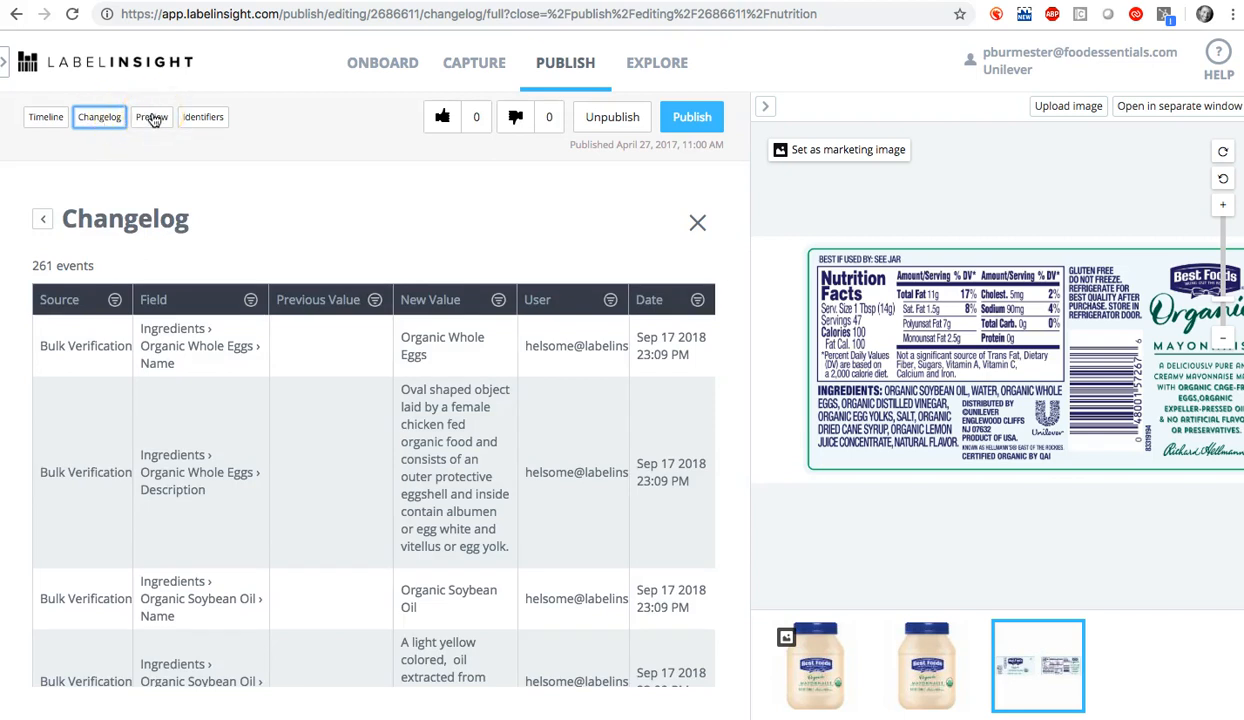
Preview the product's SmartLabel page and view the Organic Soybean Oil details among its ingredients.
click(152, 118)
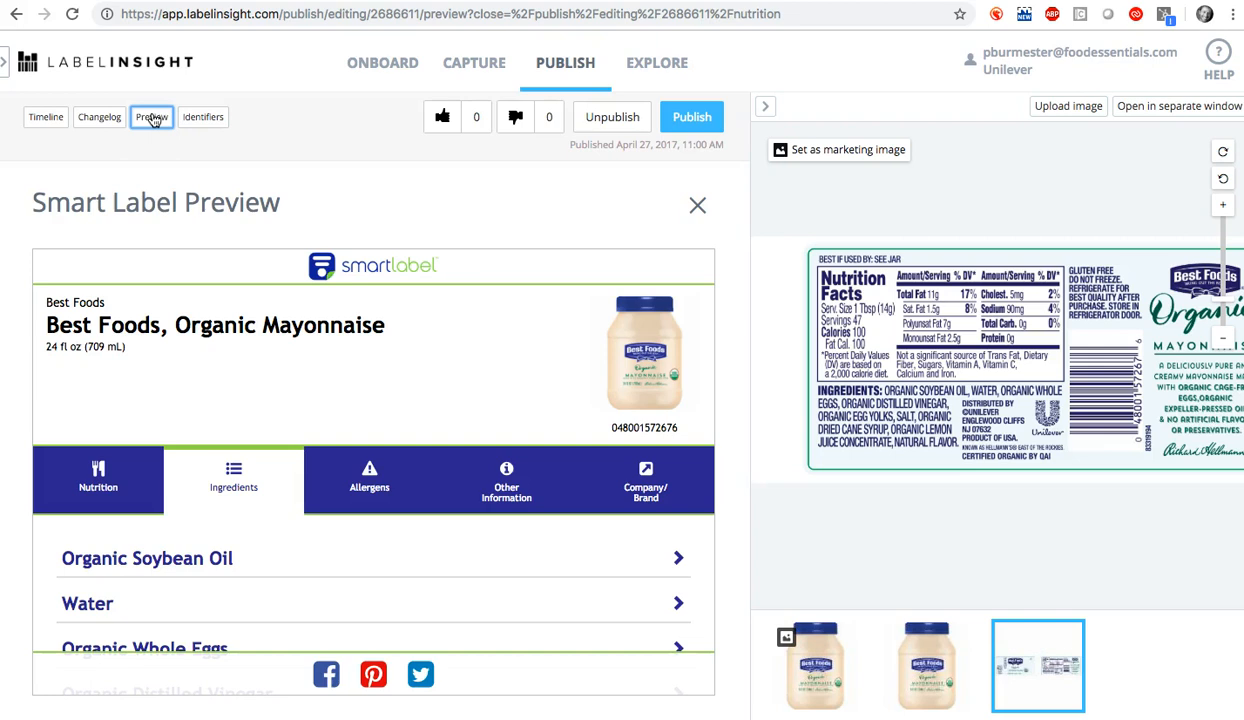
click(177, 441)
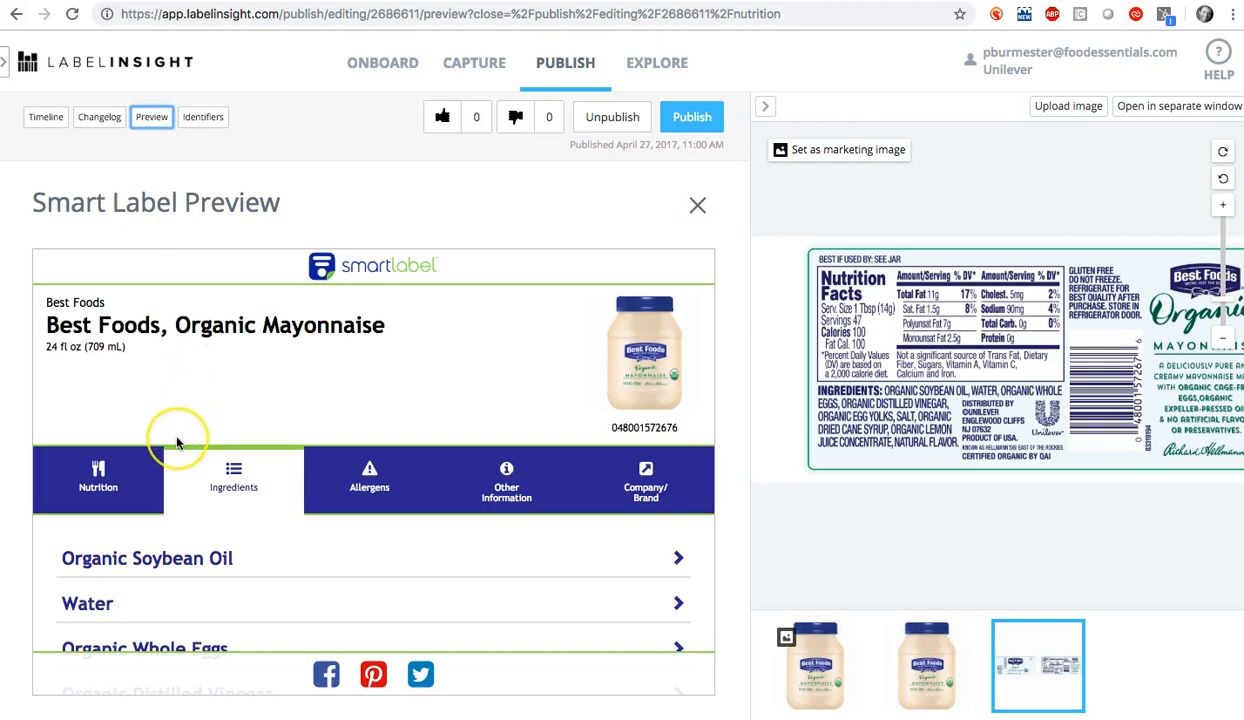
scroll(177, 441, down, 5)
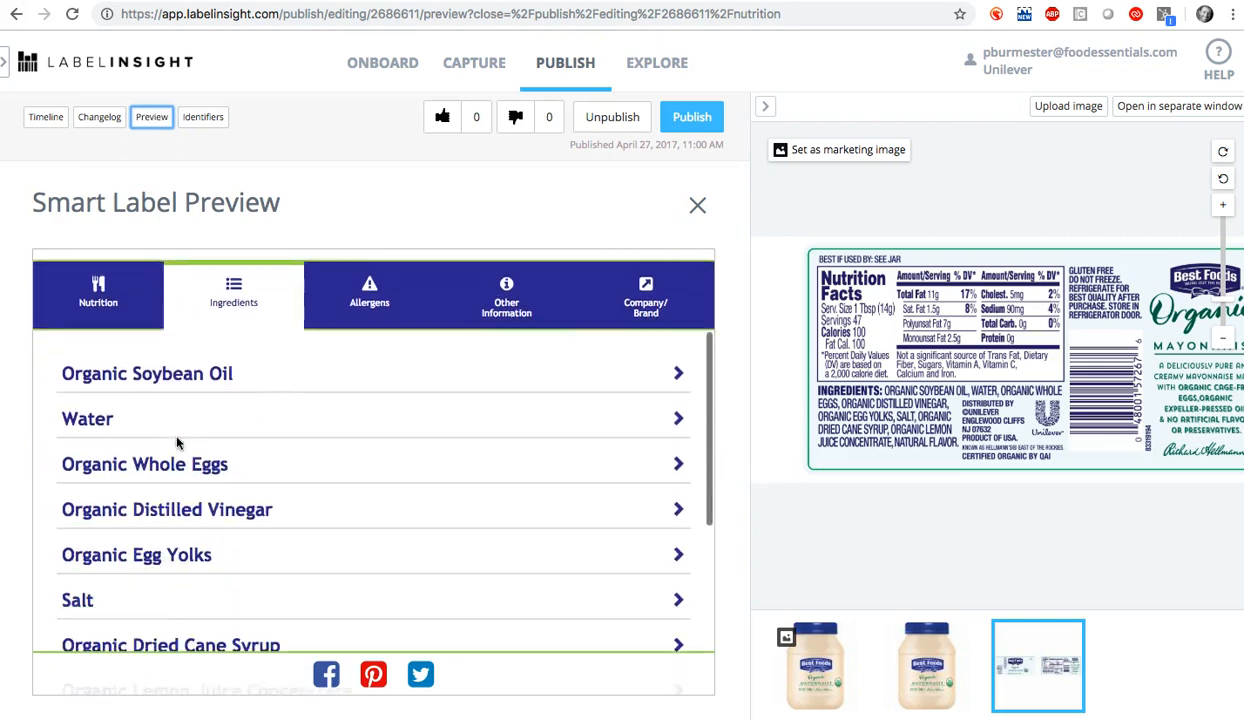
scroll(175, 439, up, 5)
click(139, 461)
click(245, 525)
scroll(245, 525, down, 4)
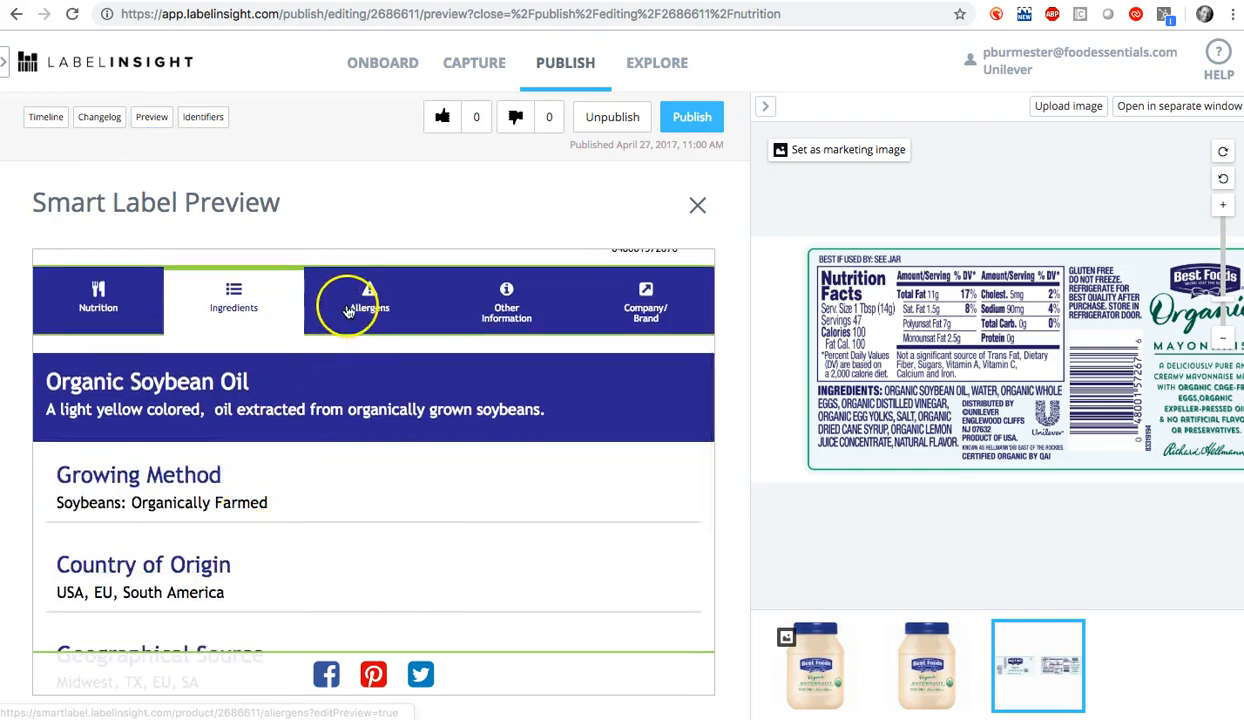
View the Allergens and Other Information sections of the SmartLabel preview.
click(348, 310)
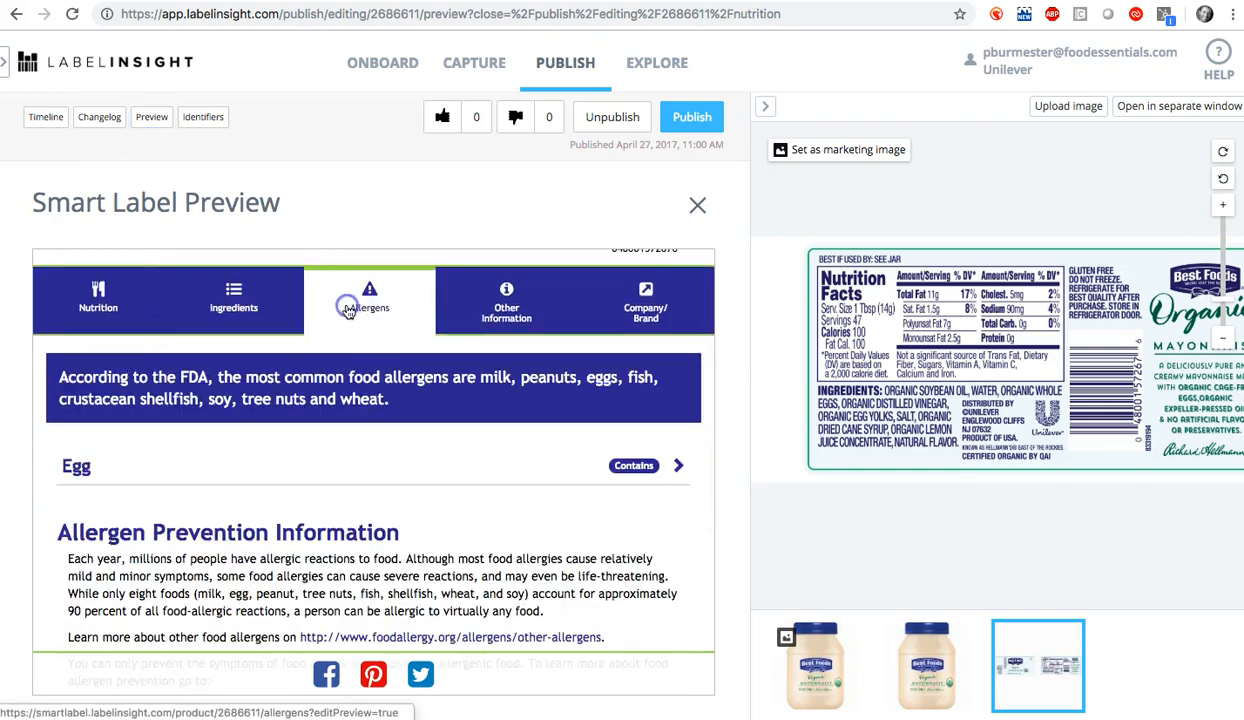
click(513, 309)
scroll(517, 311, up, 3)
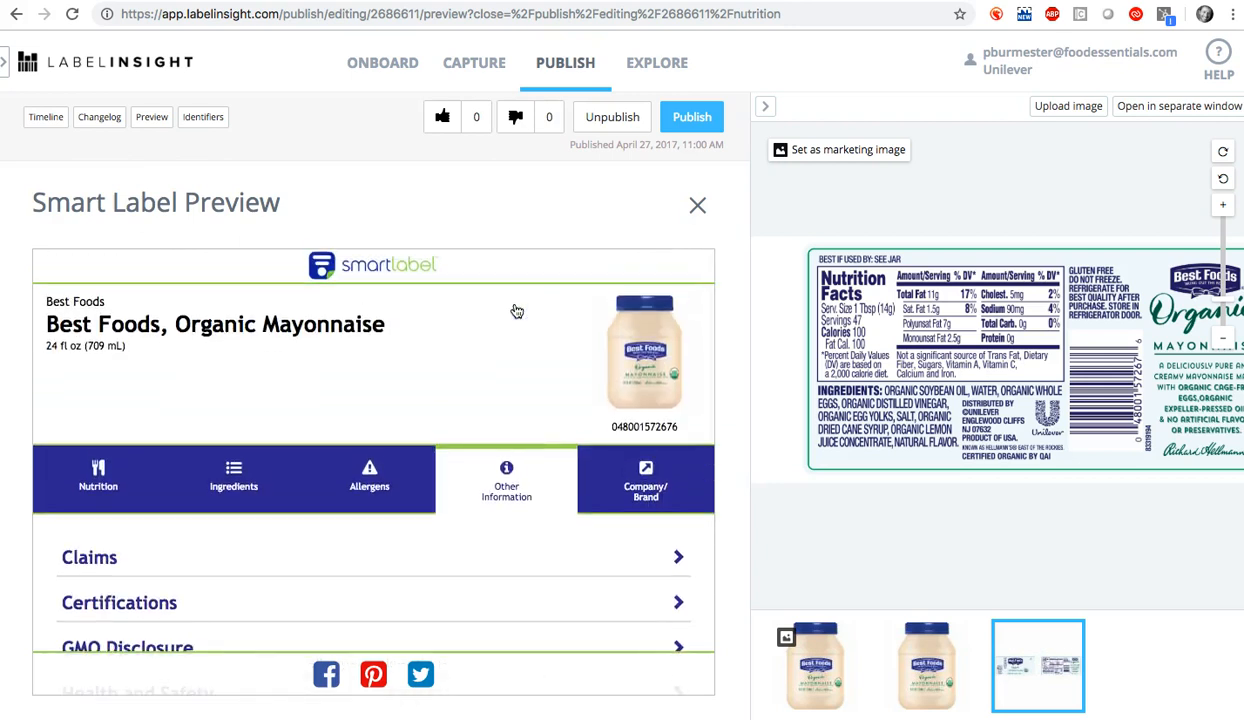
click(502, 300)
Check the product's identifiers and close the SmartLabel preview to return to the nutrition data.
click(205, 117)
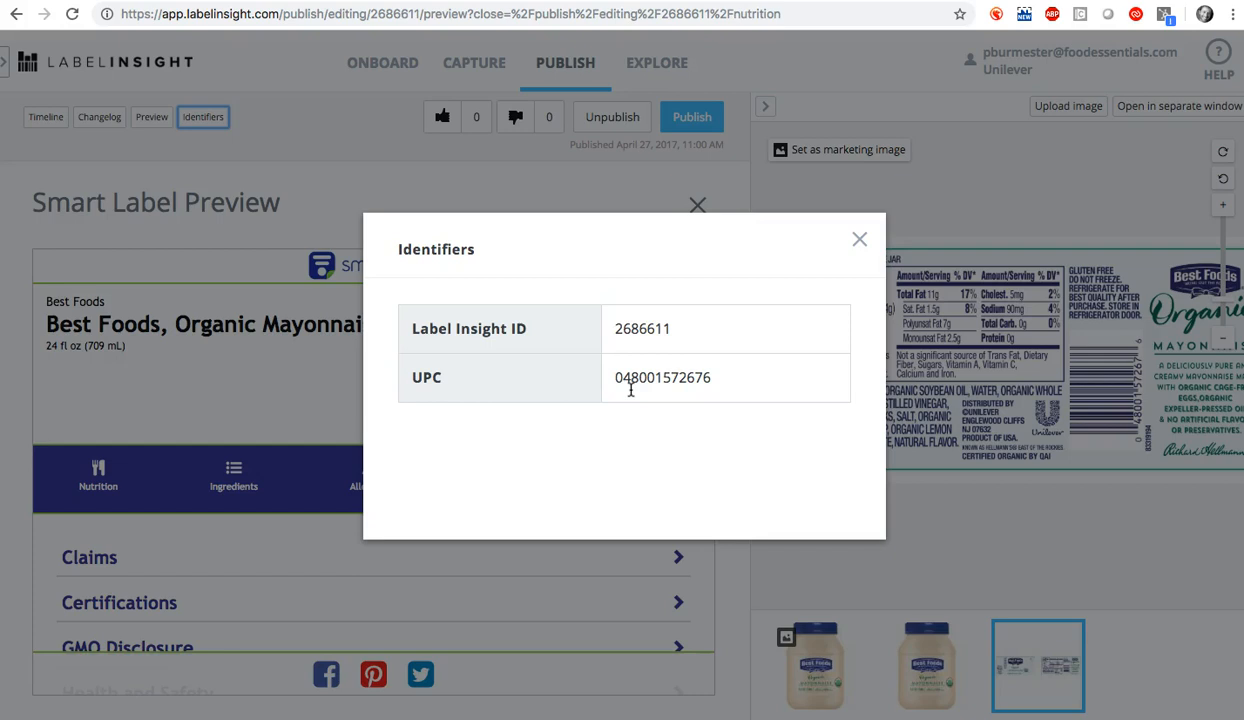
click(859, 240)
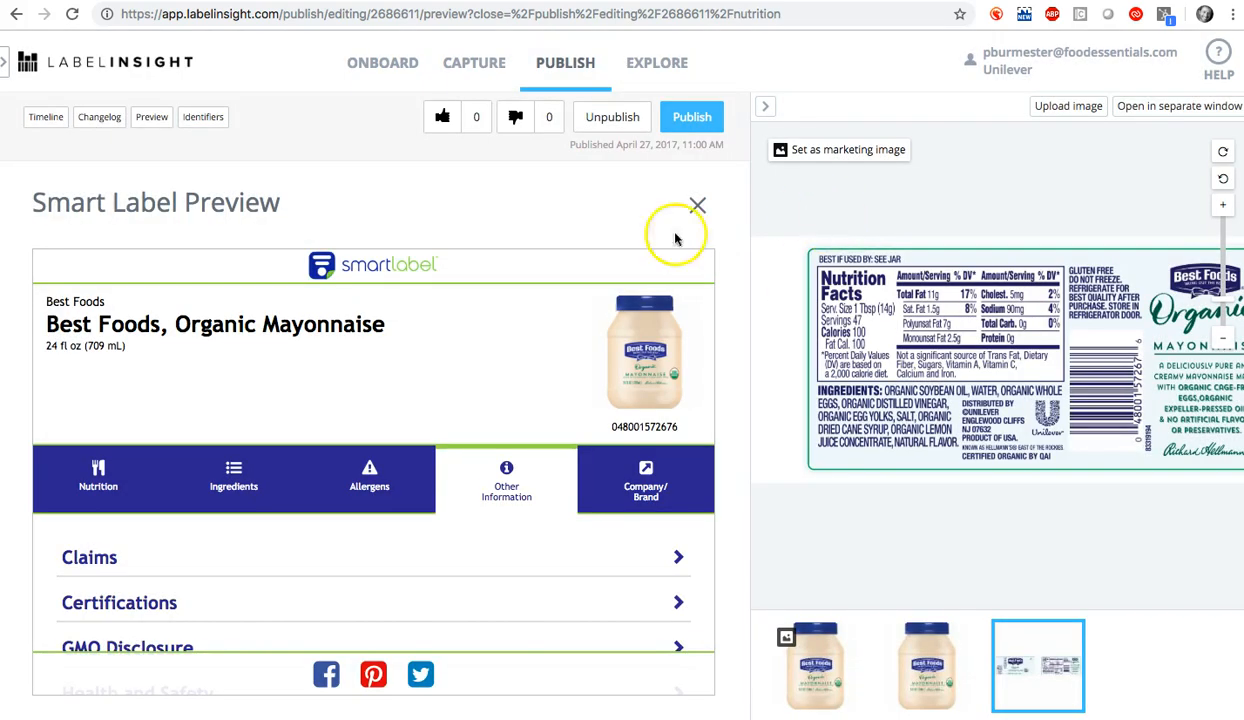
click(697, 205)
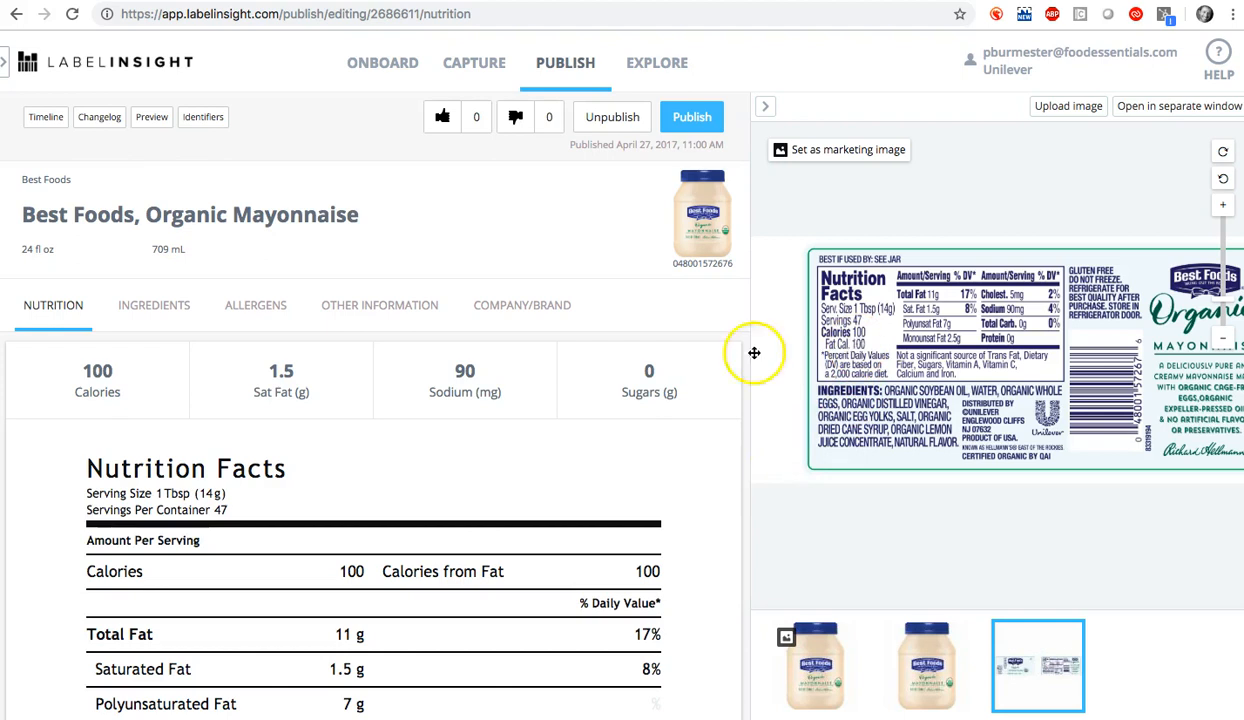
Try a Calories value of 120 in the Nutrition Facts and cancel the edit without saving.
click(356, 572)
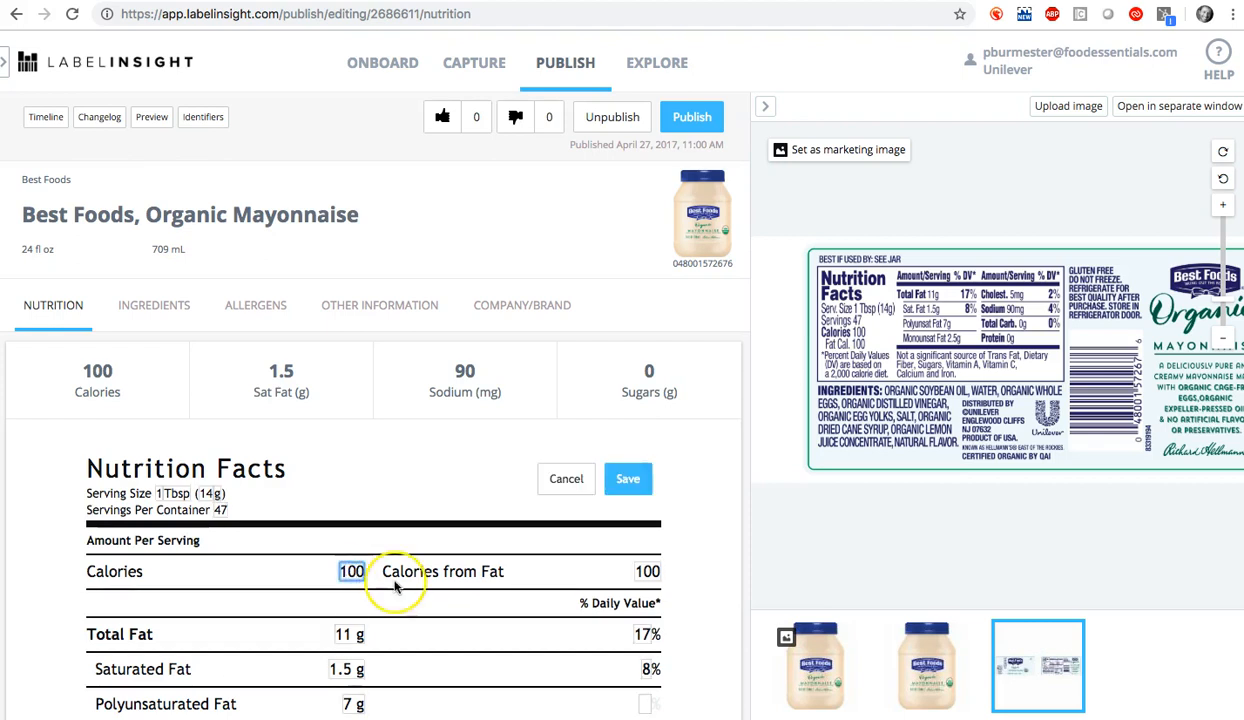
key(BackSpace)
text(2)
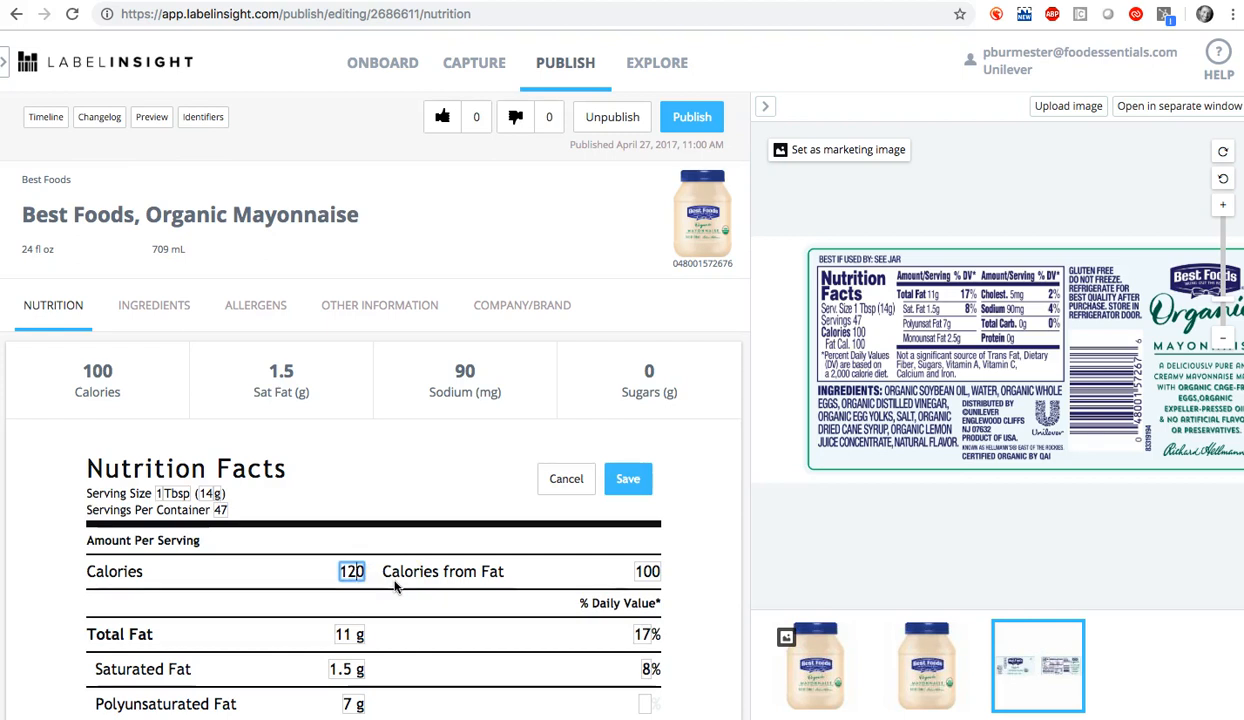
click(622, 480)
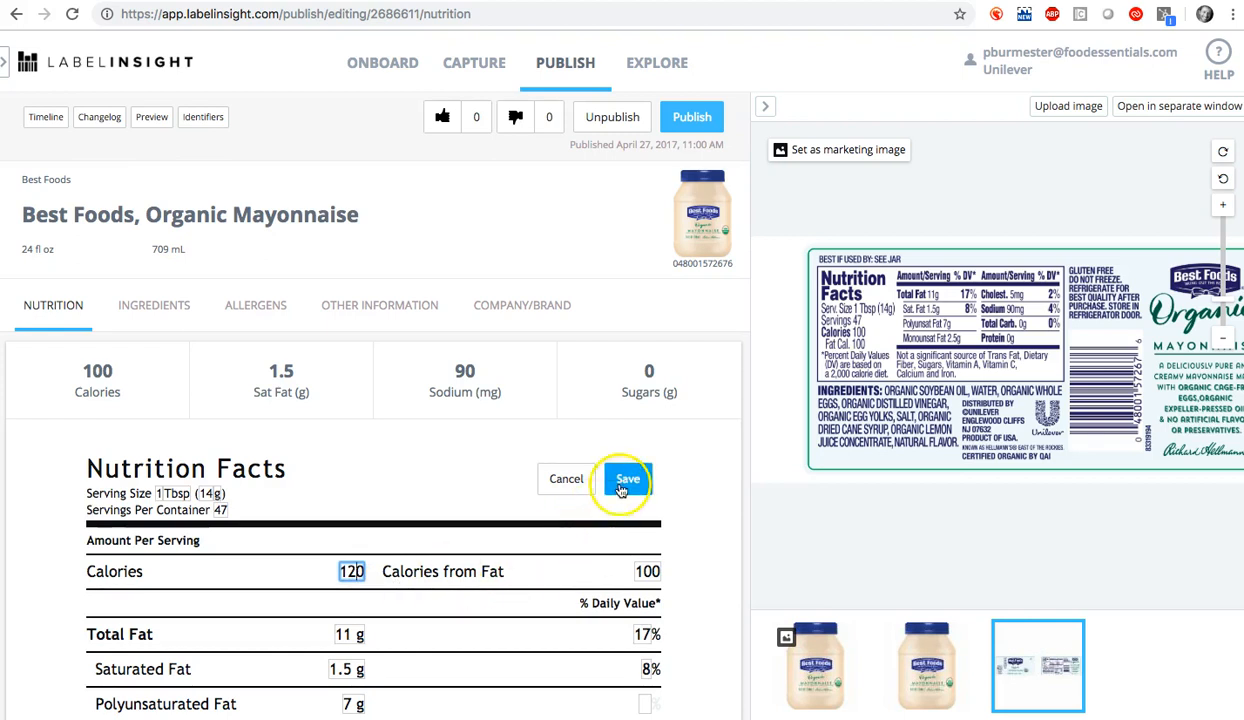
click(560, 483)
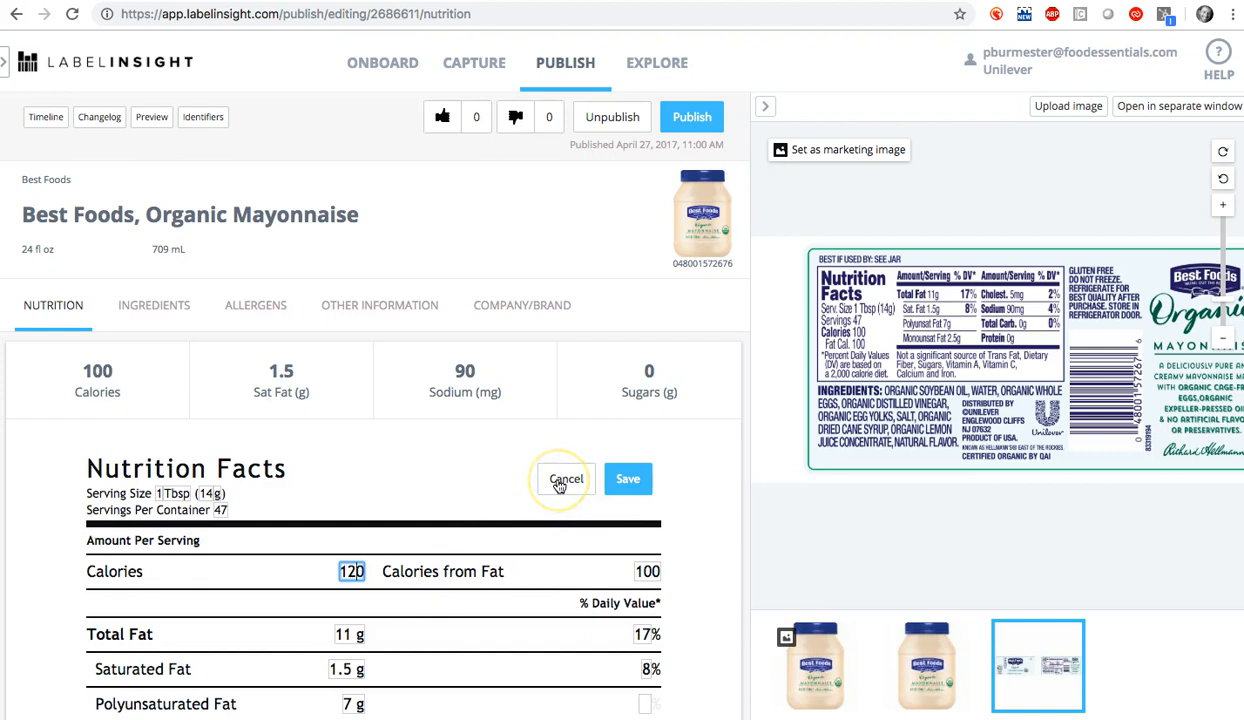
click(560, 484)
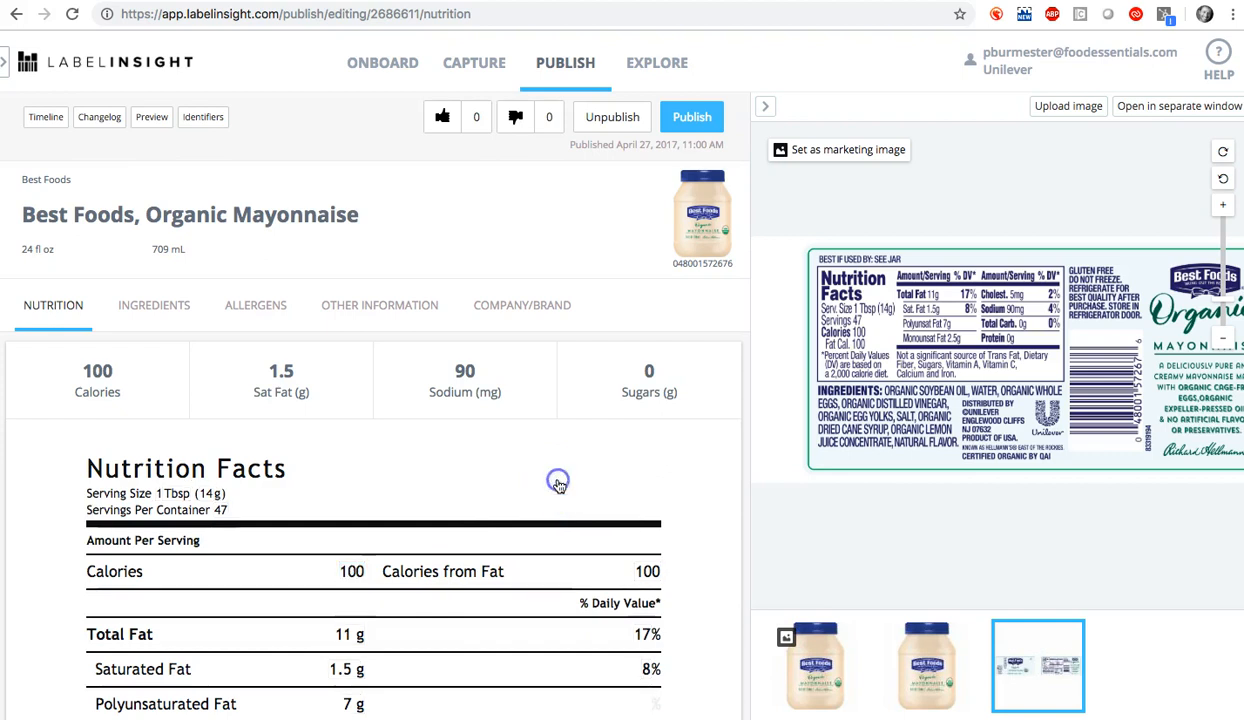
Show the product's ingredients with their descriptions.
click(252, 358)
click(156, 308)
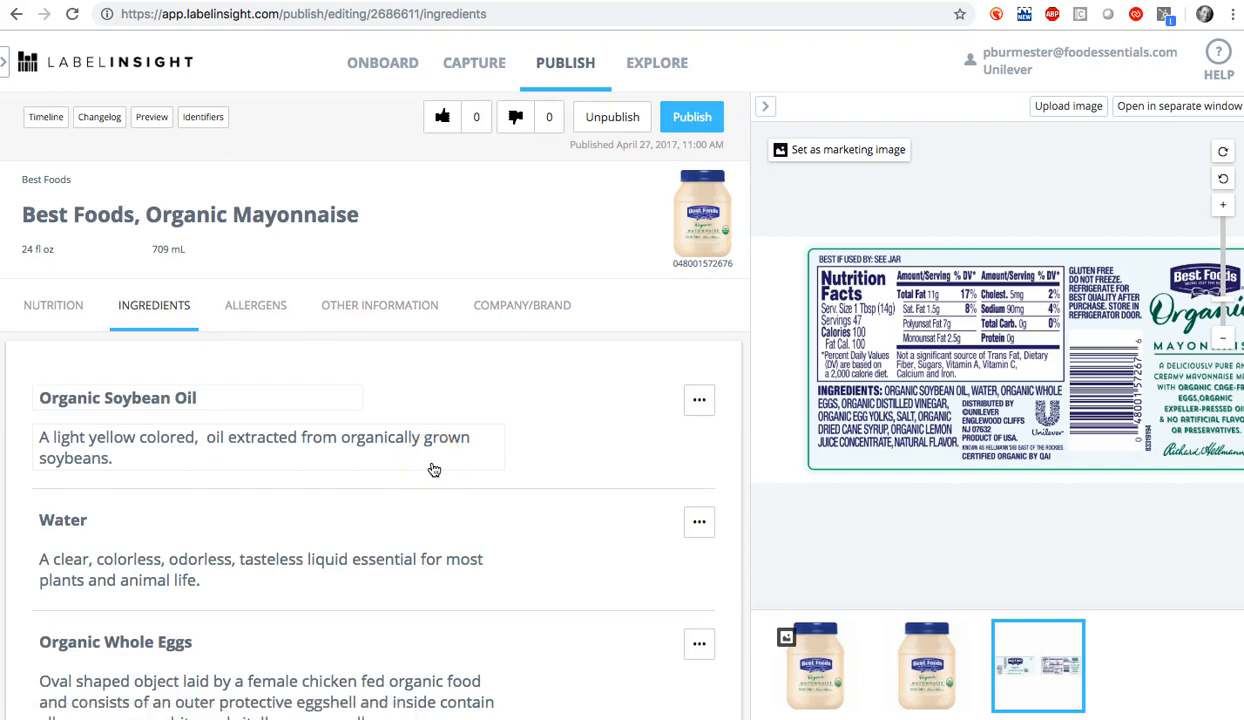
drag(768, 436, 908, 441)
click(914, 398)
mouse_move(914, 398)
mouse_down()
mouse_move(960, 388)
mouse_move(1045, 400)
mouse_up()
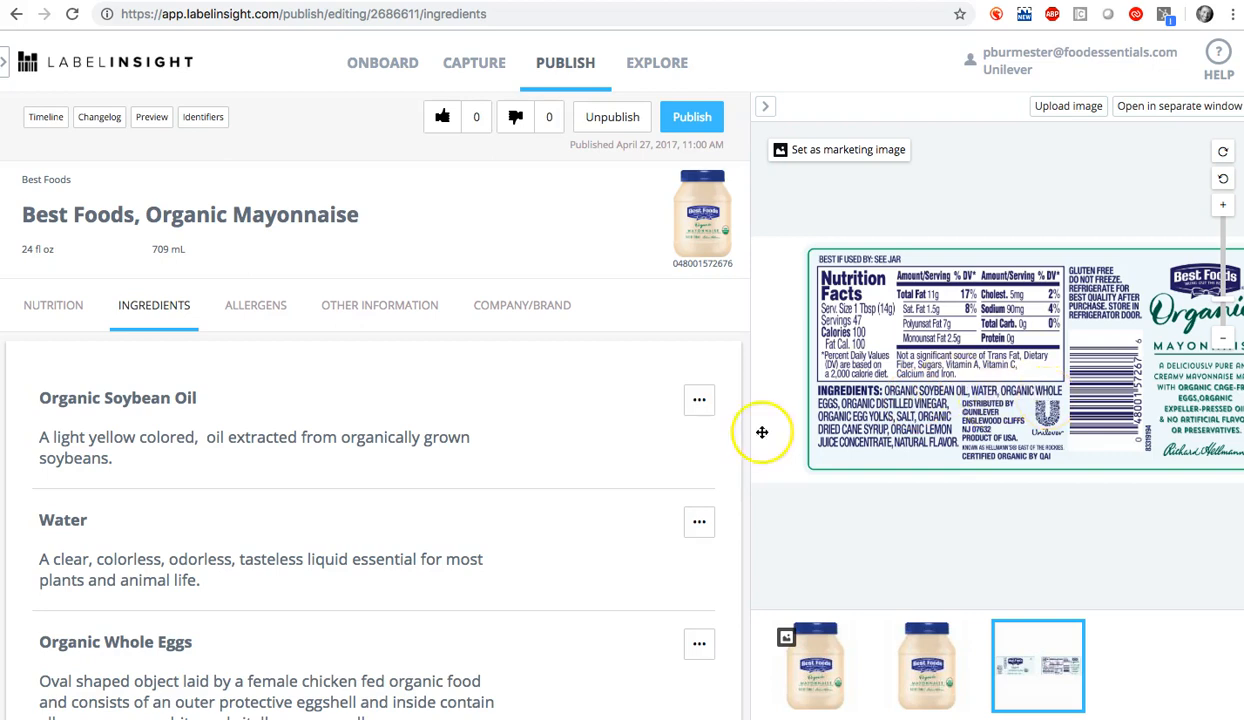
Open the ingredient reordering from Organic Soybean Oil and save the list with that ingredient in first place.
scroll(128, 421, down, 1)
scroll(128, 421, down, 1)
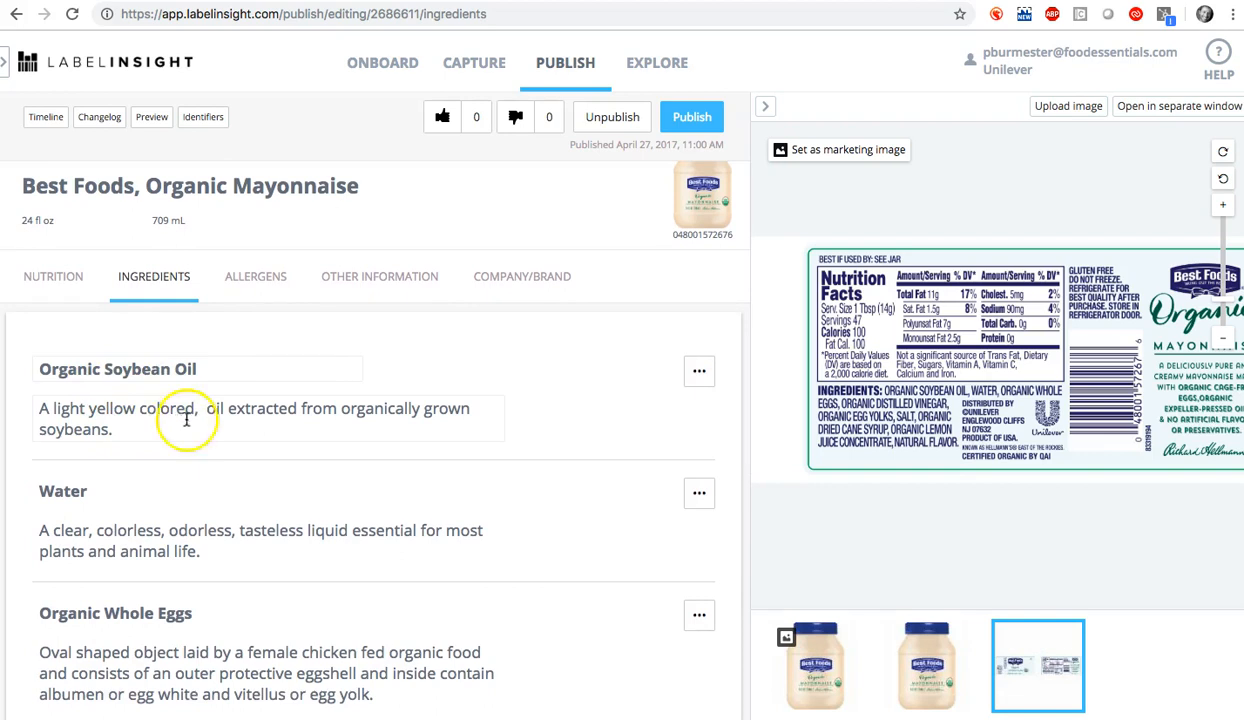
click(700, 372)
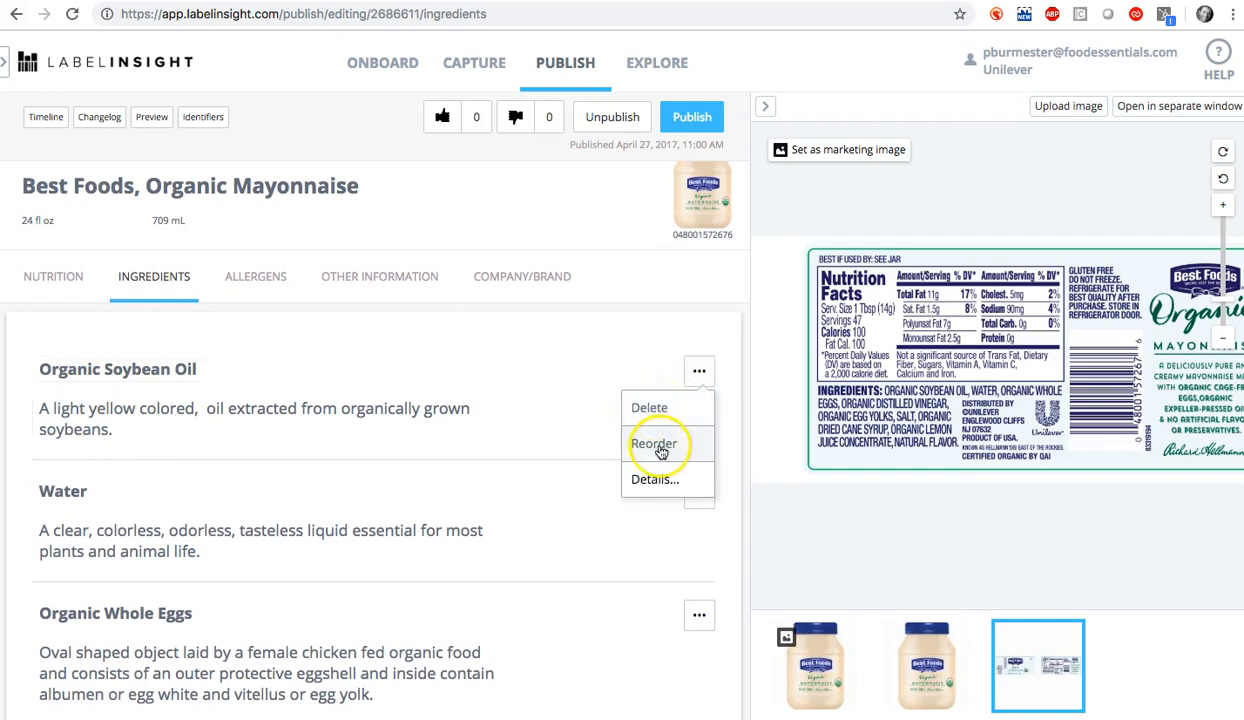
click(655, 443)
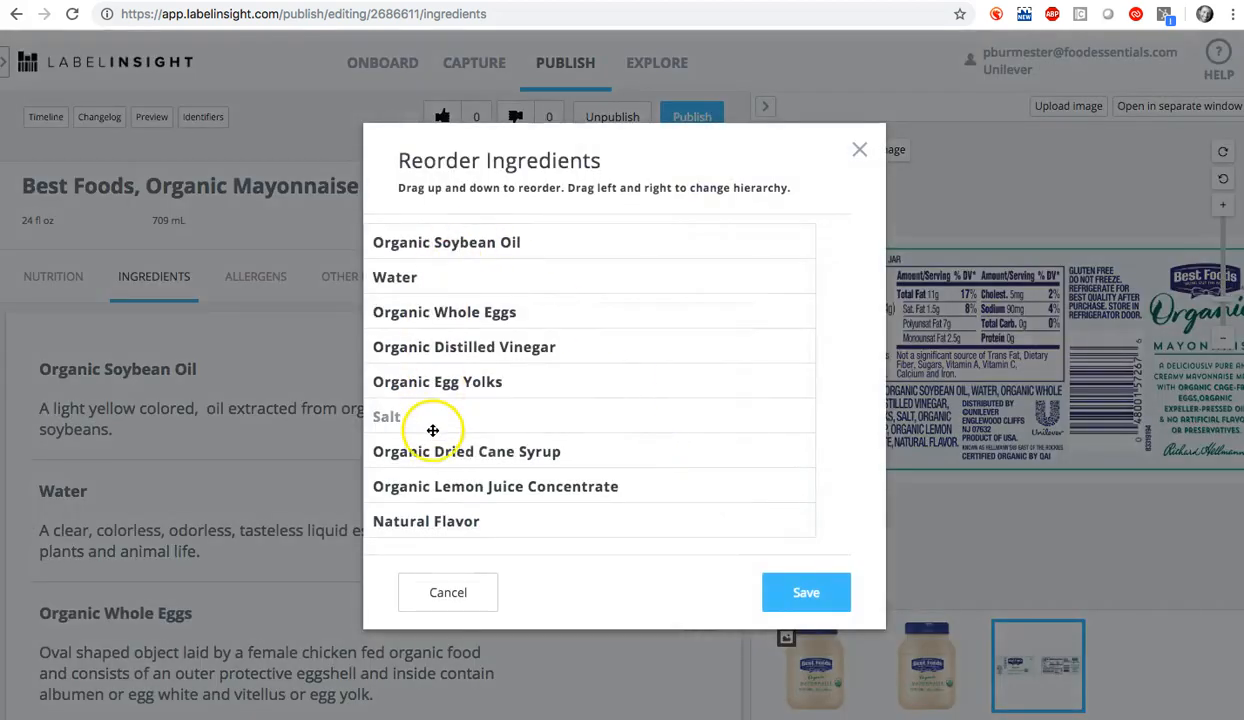
mouse_move(440, 248)
mouse_down()
mouse_move(439, 275)
mouse_move(436, 242)
mouse_move(446, 243)
mouse_up()
click(806, 593)
click(806, 593)
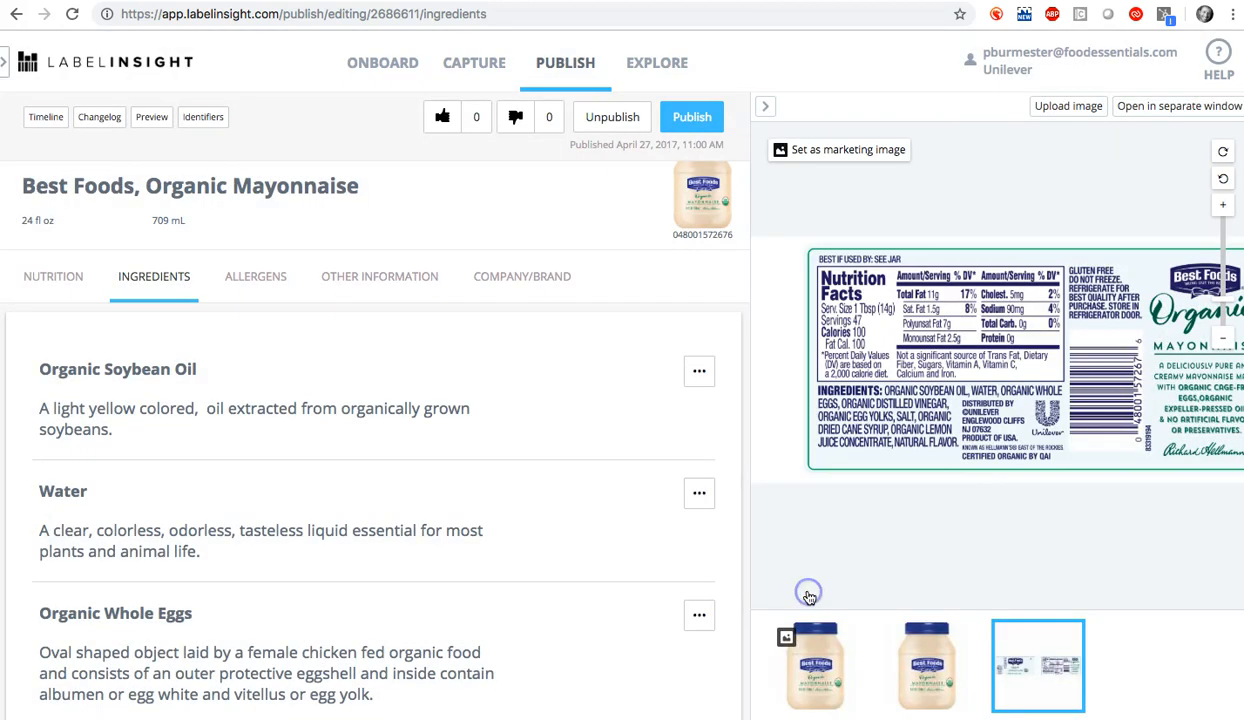
Show the details of the Organic Soybean Oil ingredient.
click(700, 374)
click(653, 486)
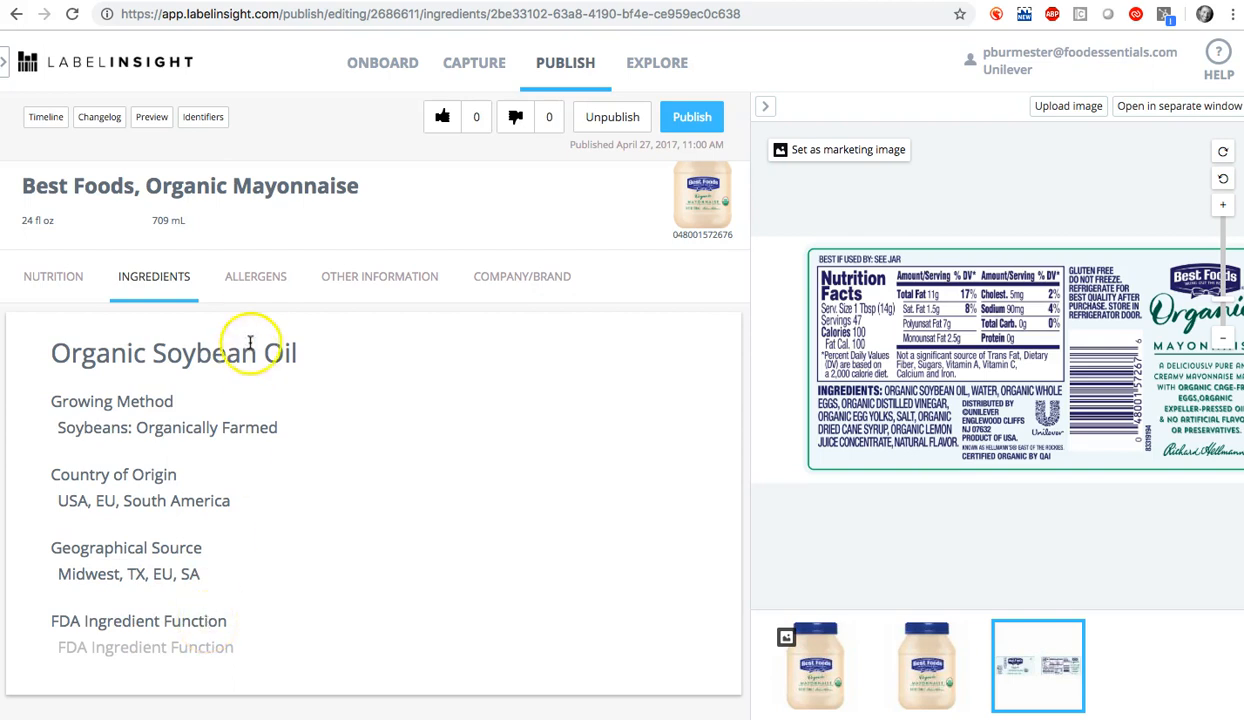
Show the product's allergens and review the Egg entry with its culprit ingredients.
click(253, 284)
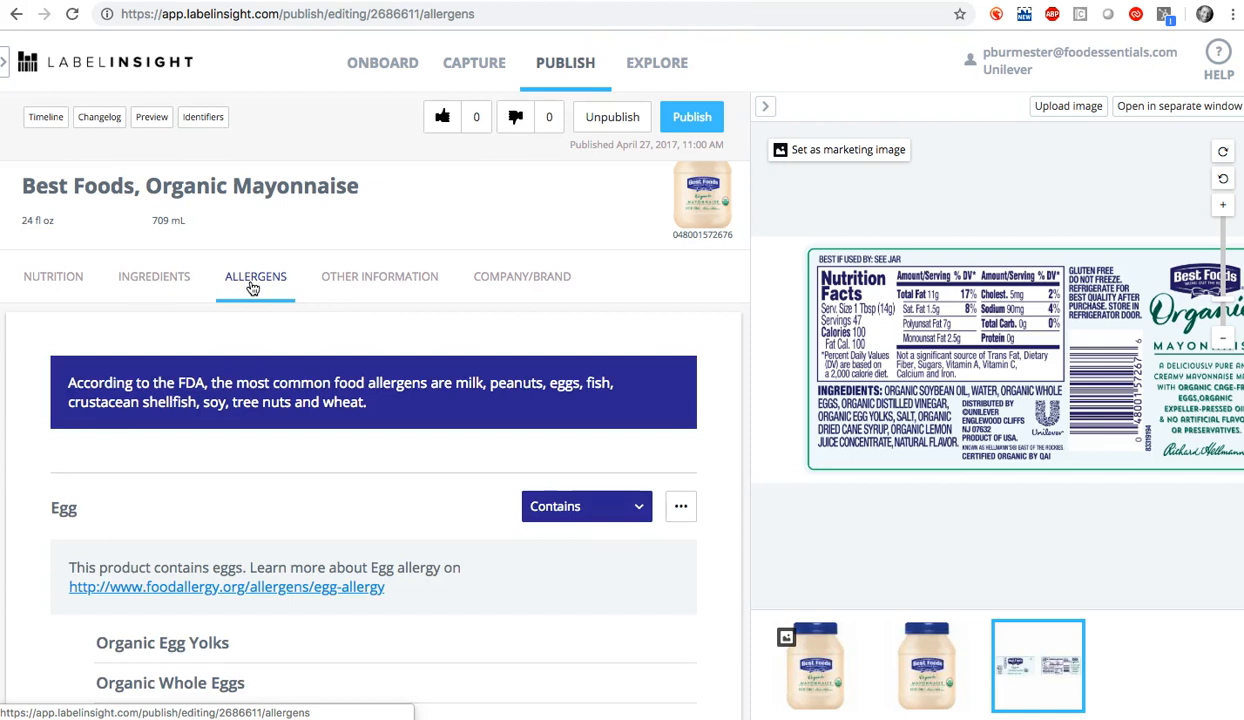
click(392, 467)
scroll(392, 467, down, 3)
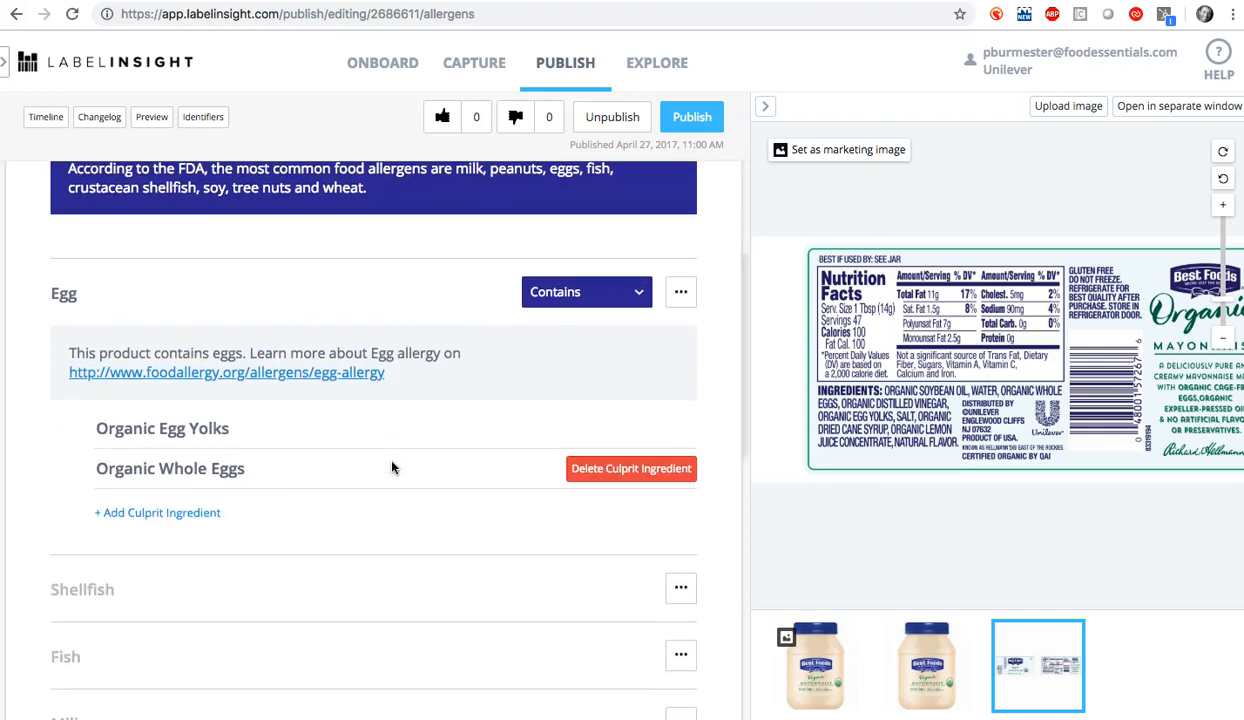
drag(628, 440, 741, 437)
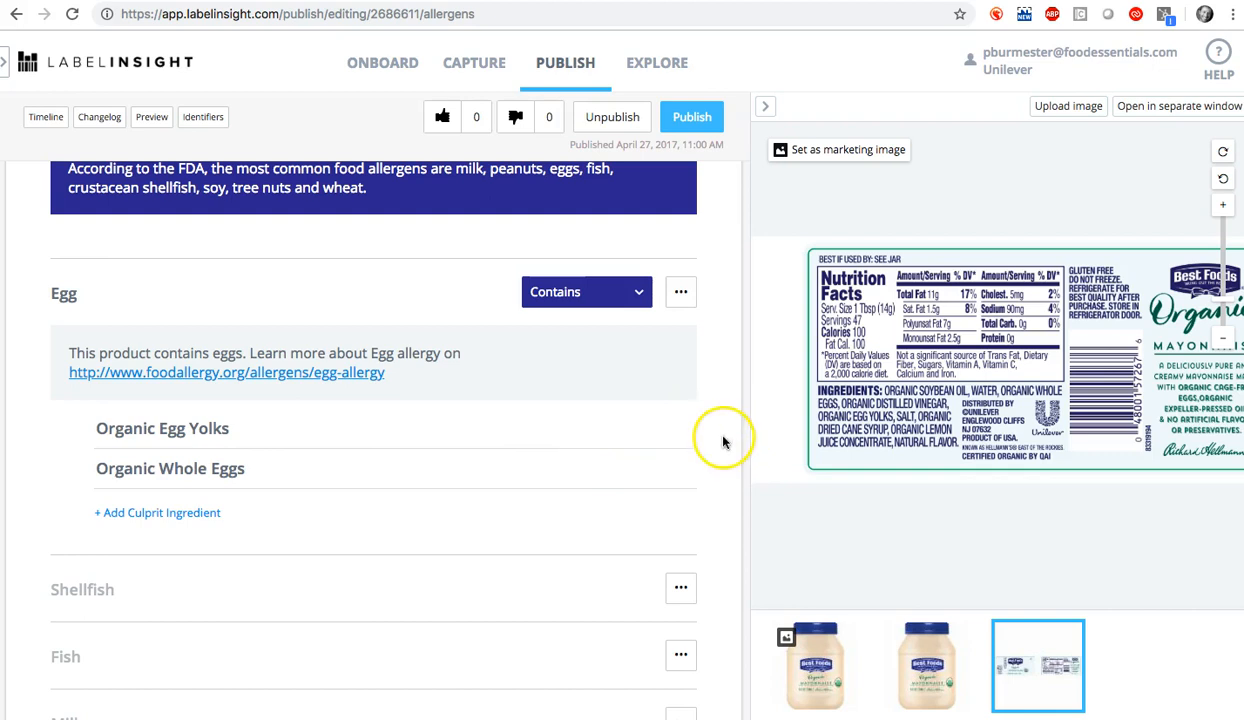
Check the declaration levels and the SmartLabel page removal option for the Egg allergen without choosing any.
click(637, 291)
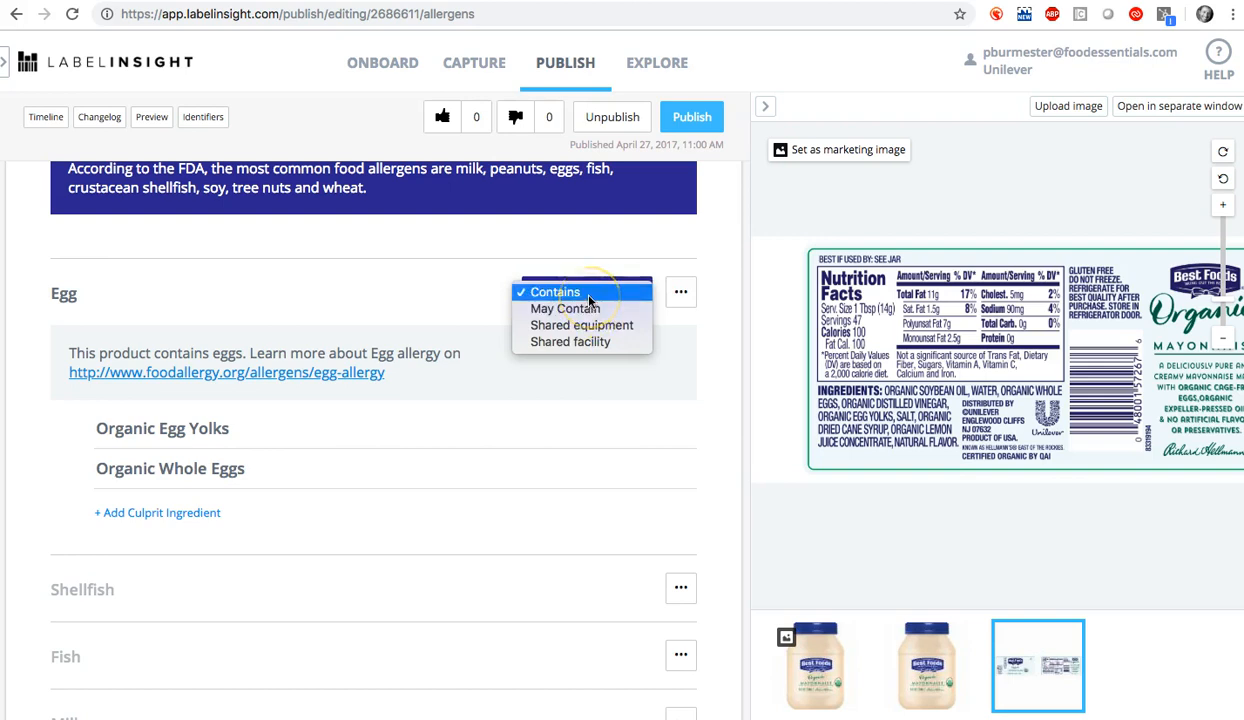
click(630, 334)
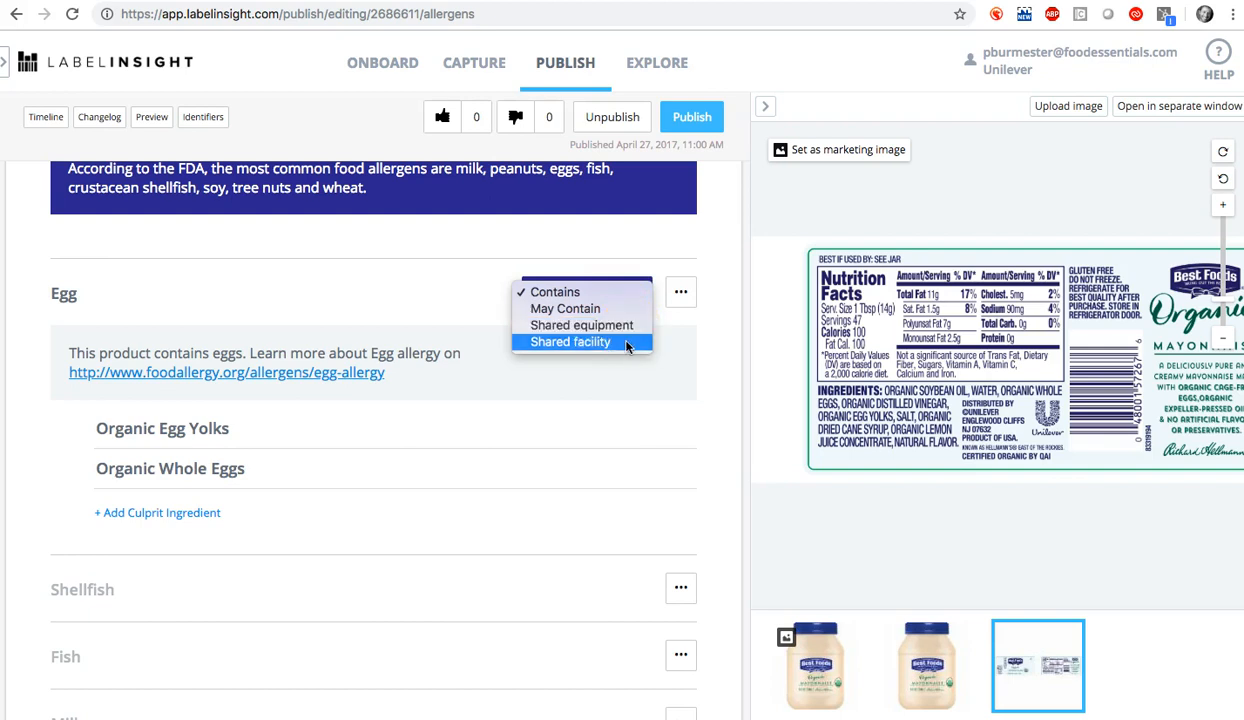
click(730, 353)
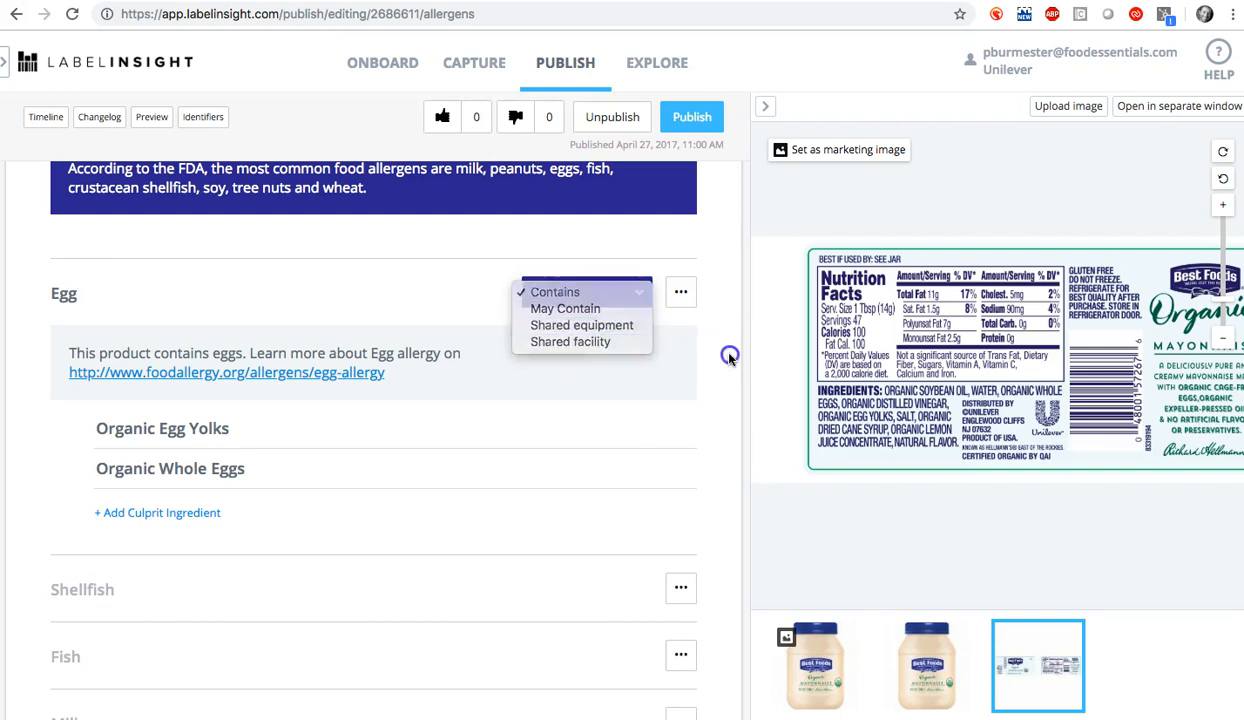
click(682, 295)
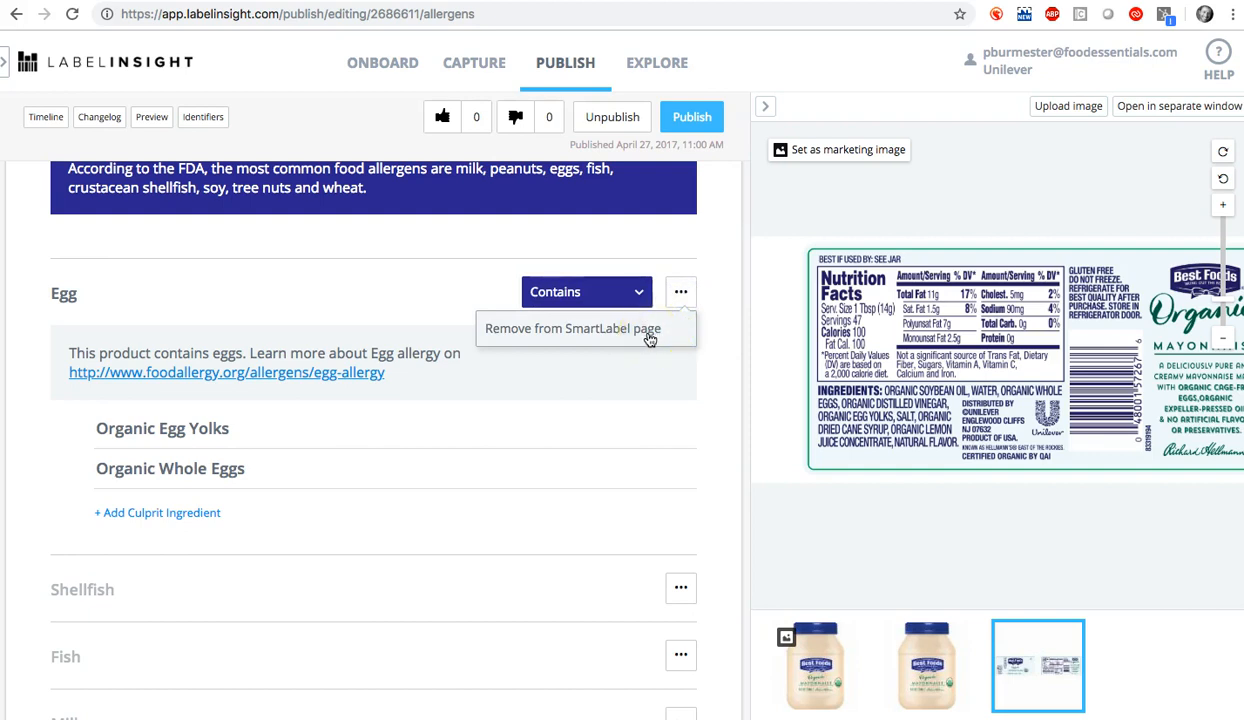
click(730, 405)
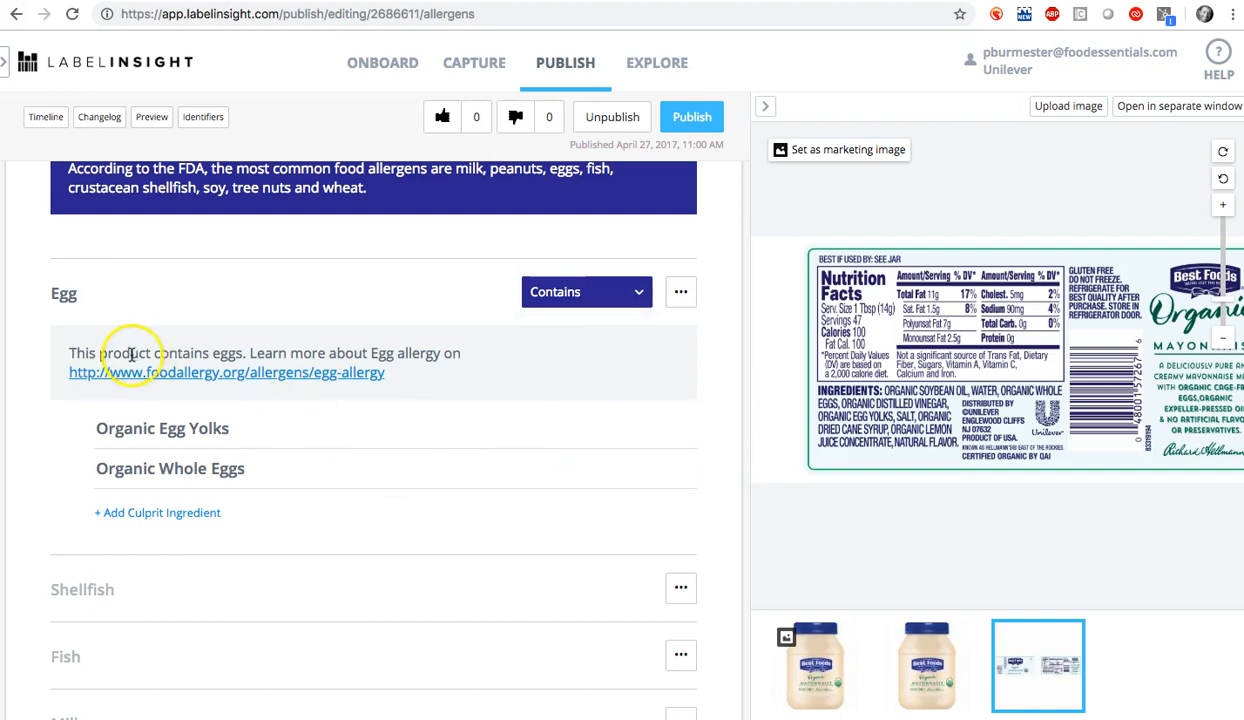
Check the ingredients offered as a new Egg culprit, cancel the addition and look at the option for deleting existing culprits.
mouse_move(165, 438)
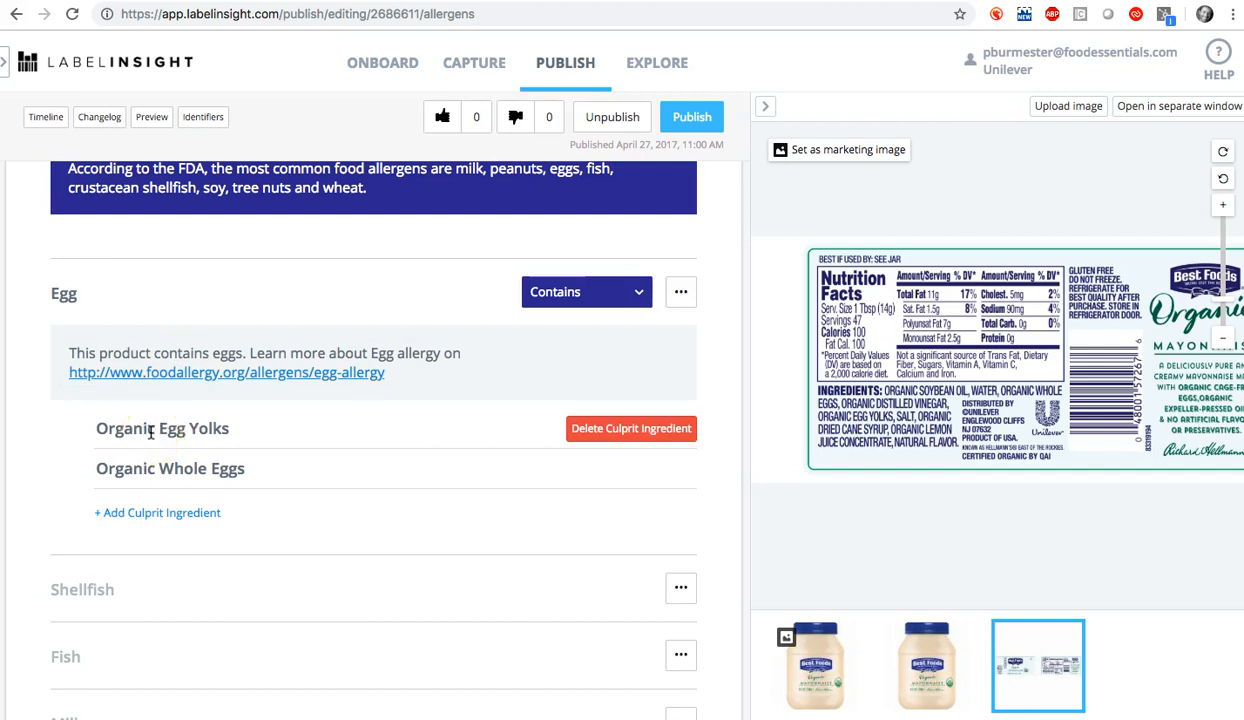
click(133, 514)
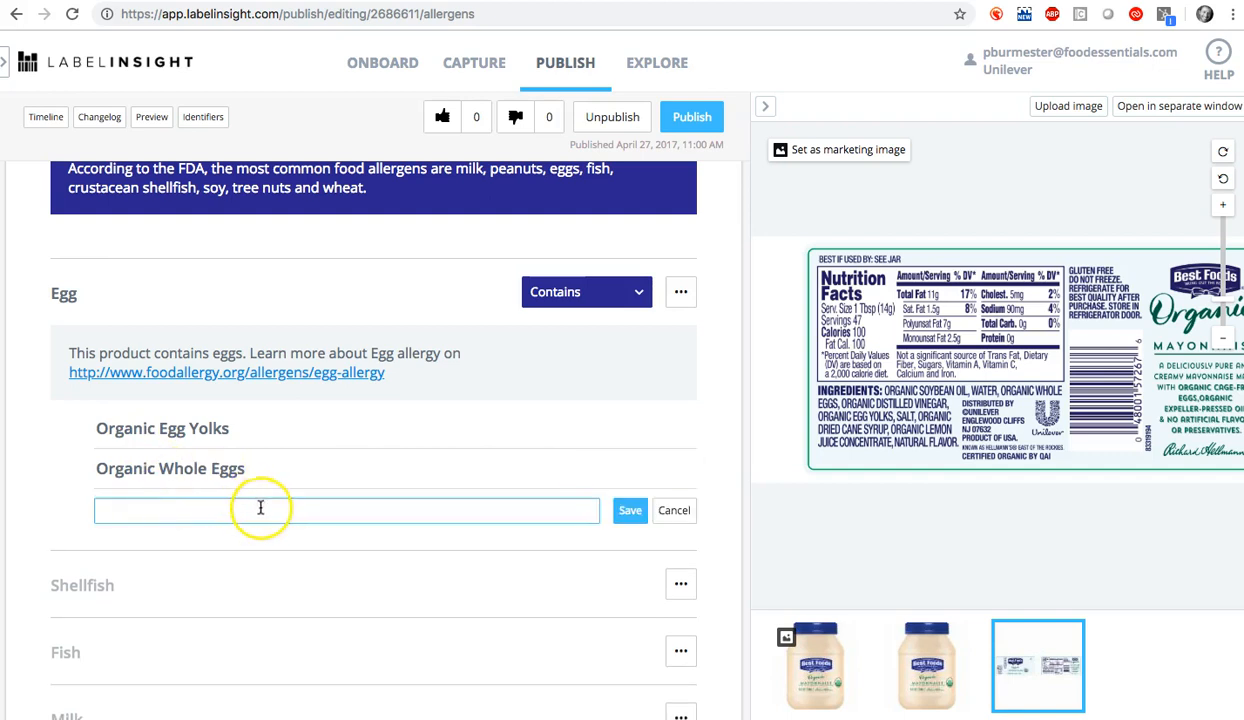
click(539, 514)
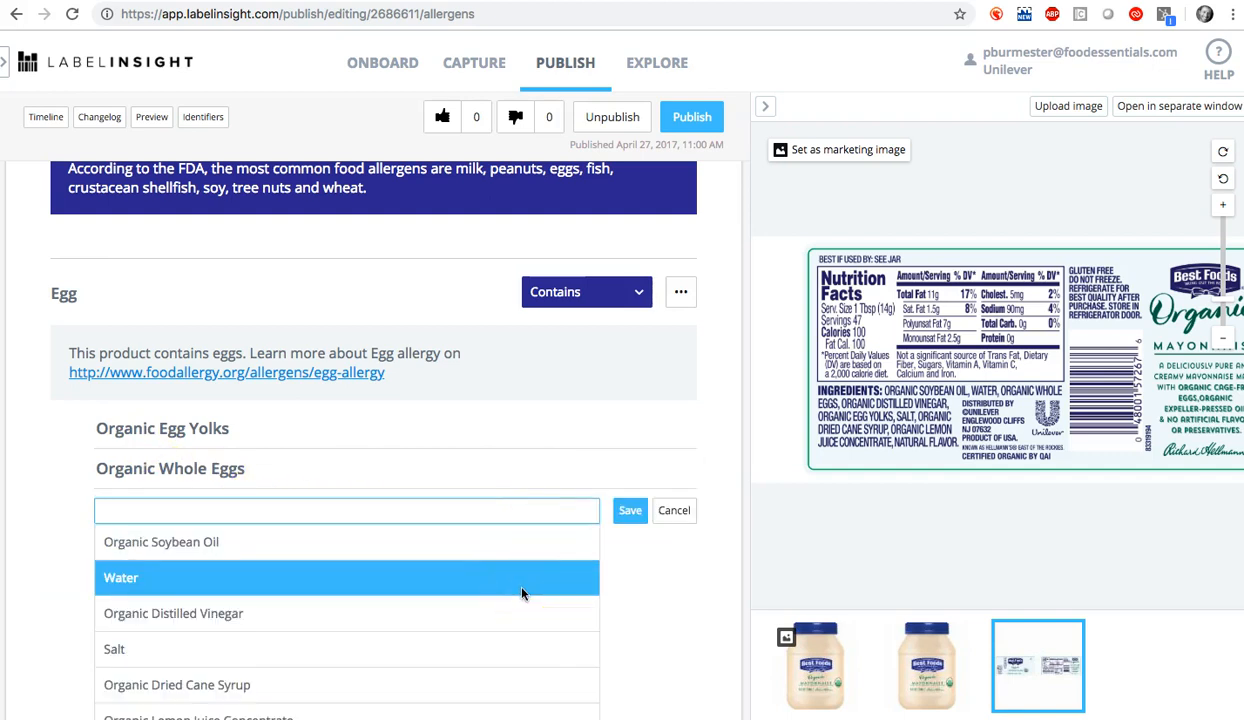
click(456, 515)
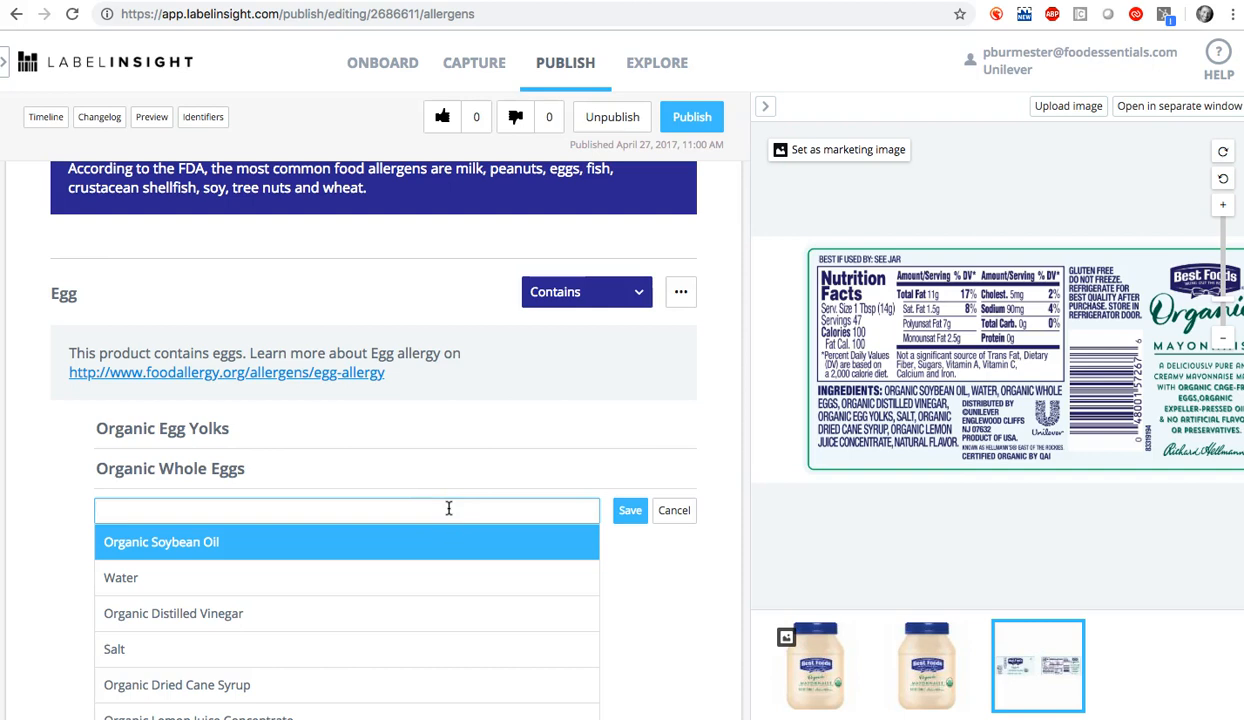
click(670, 511)
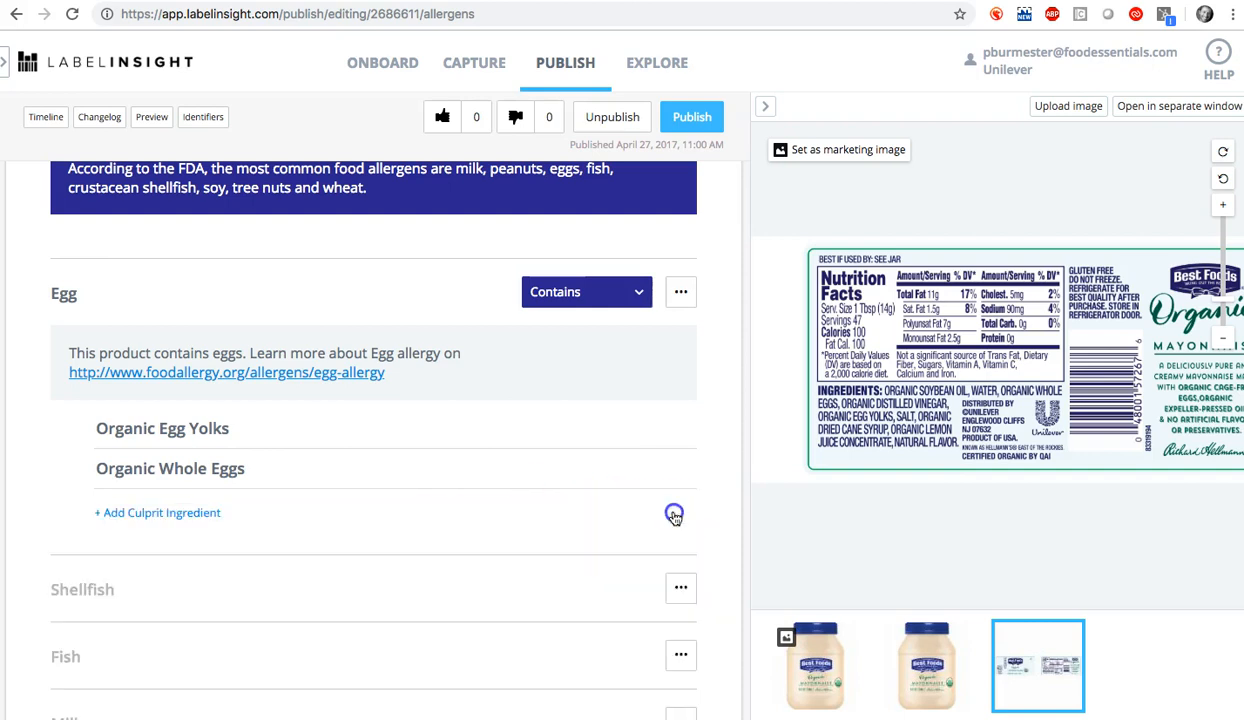
click(645, 440)
mouse_move(646, 476)
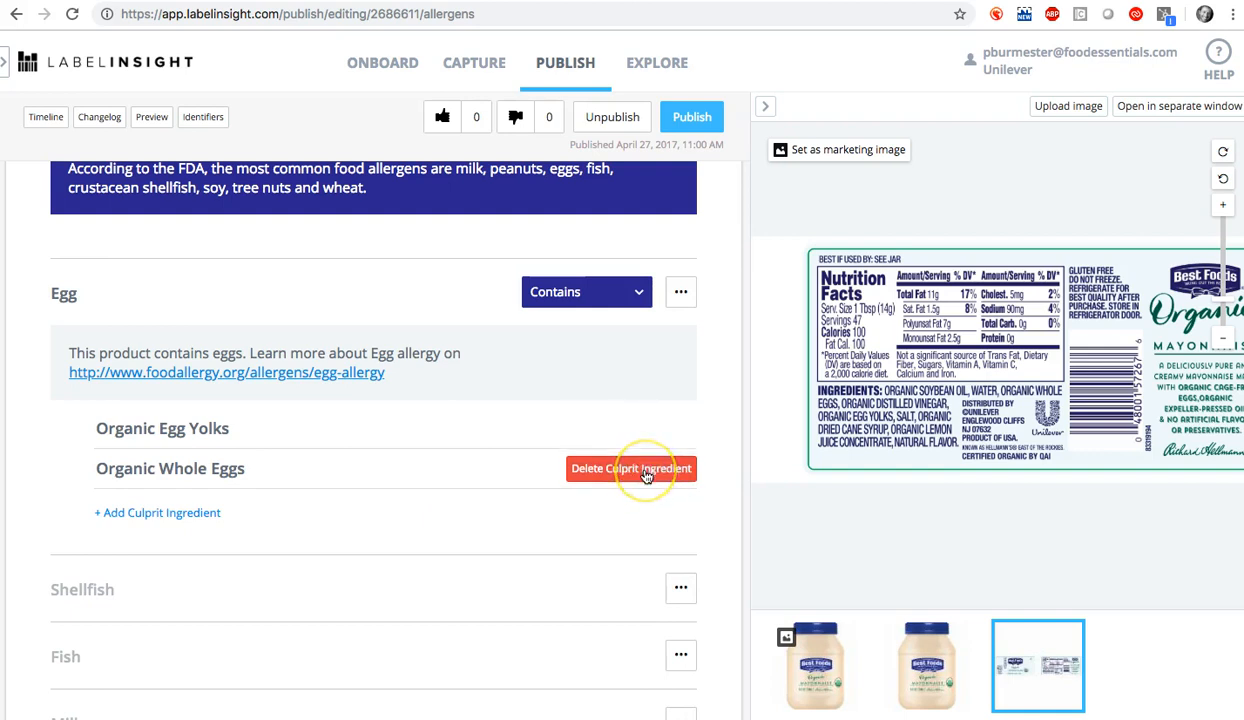
click(646, 476)
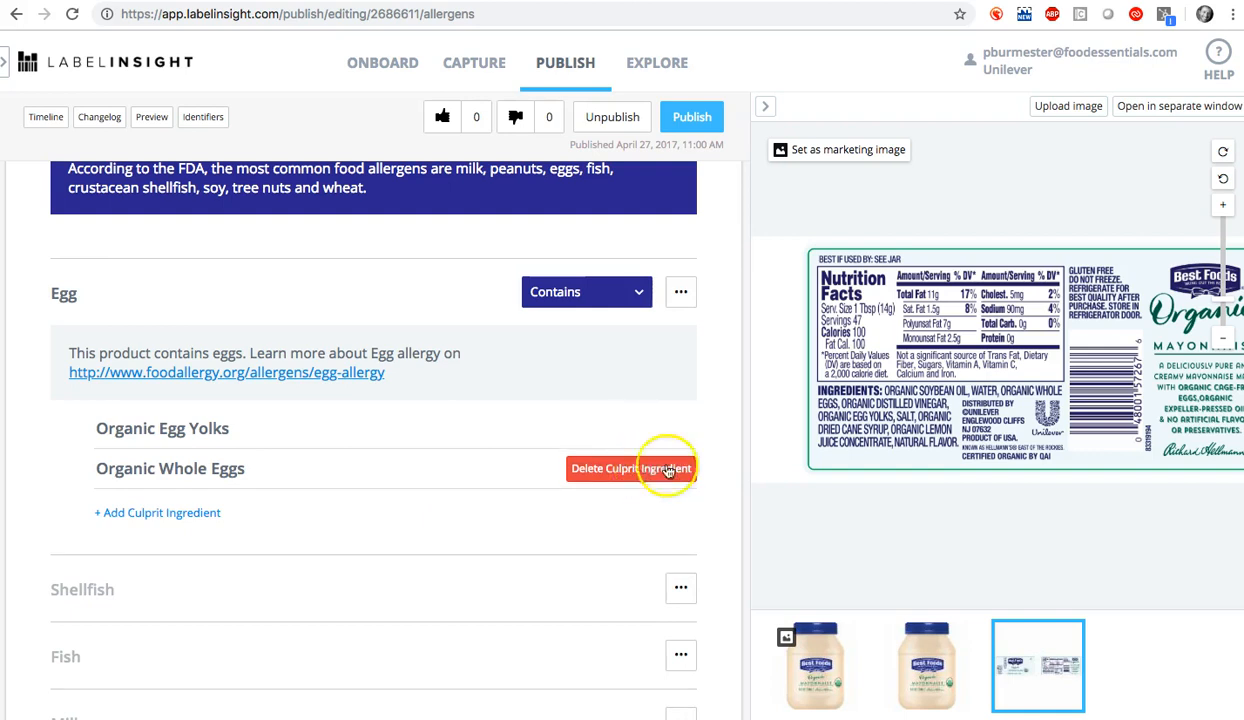
click(745, 428)
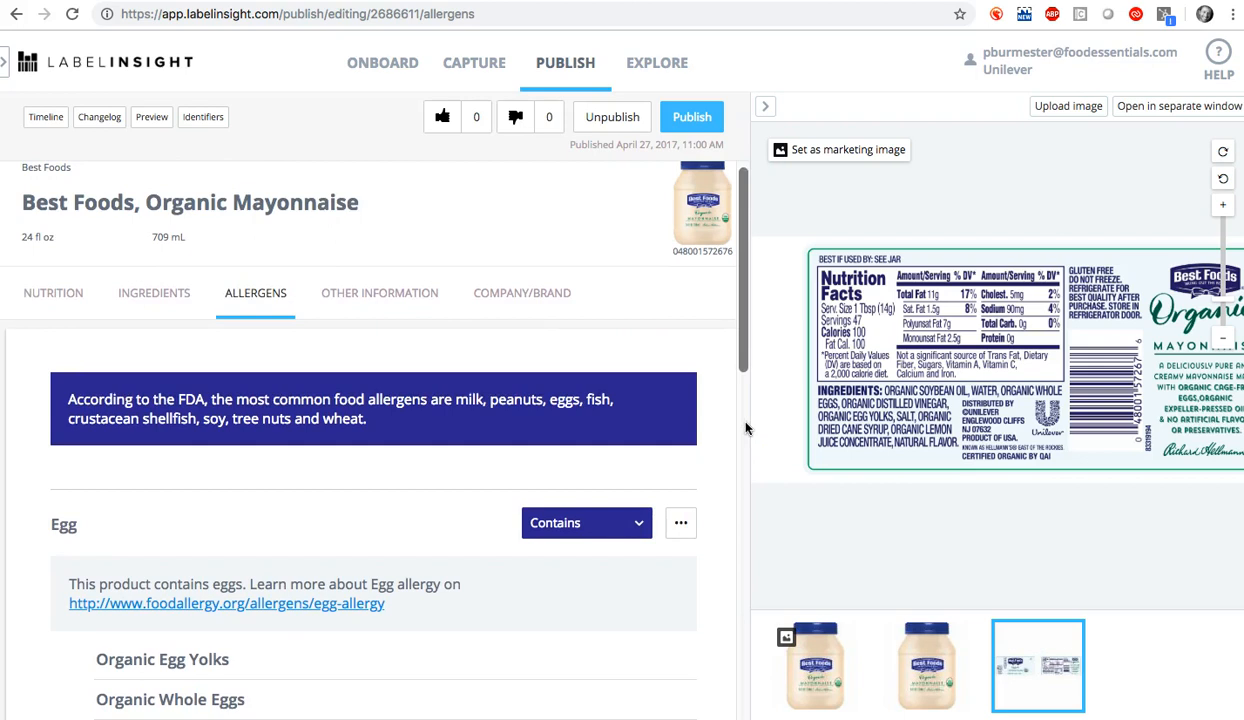
Show the product's Other Information section and review its categories from Claims to Sustainability.
click(366, 303)
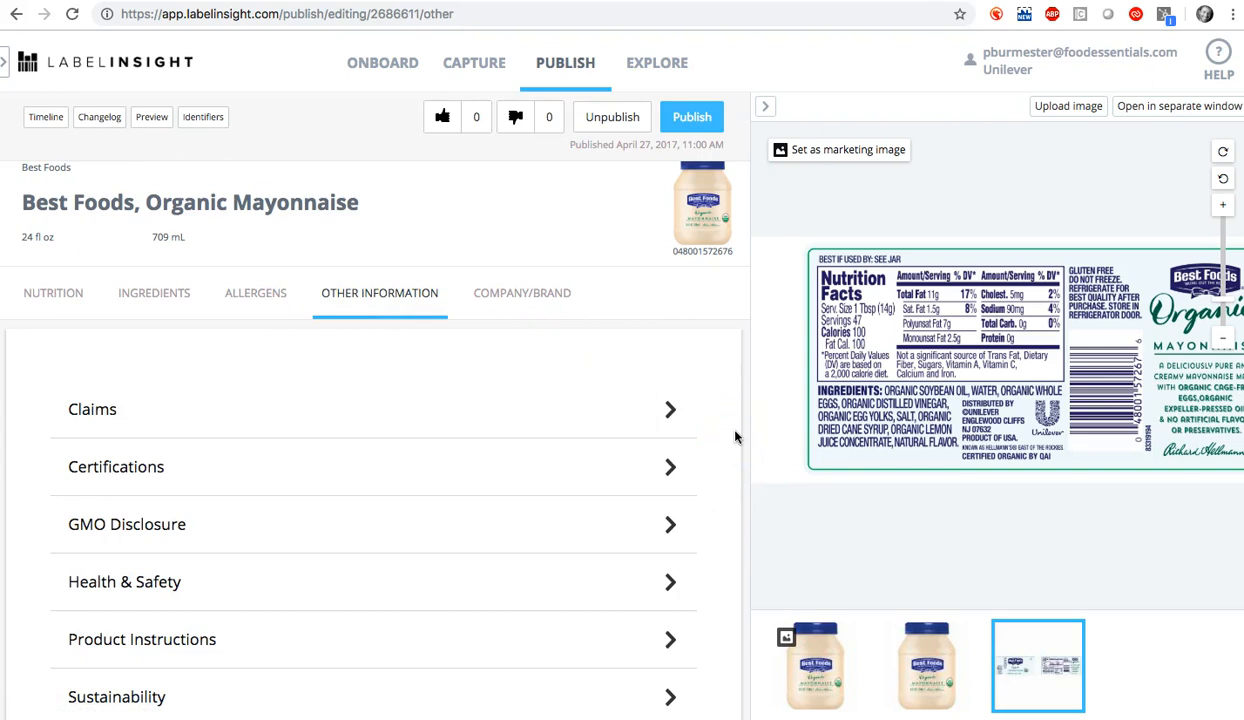
scroll(735, 437, down, 2)
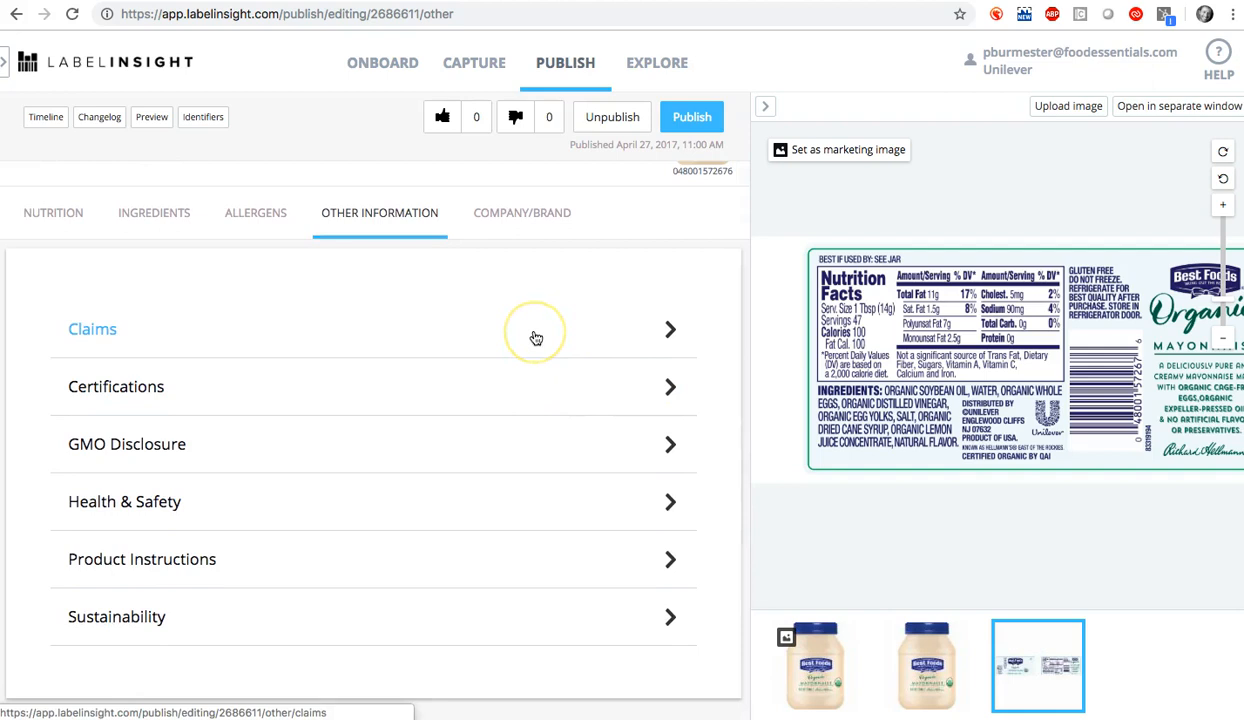
click(494, 382)
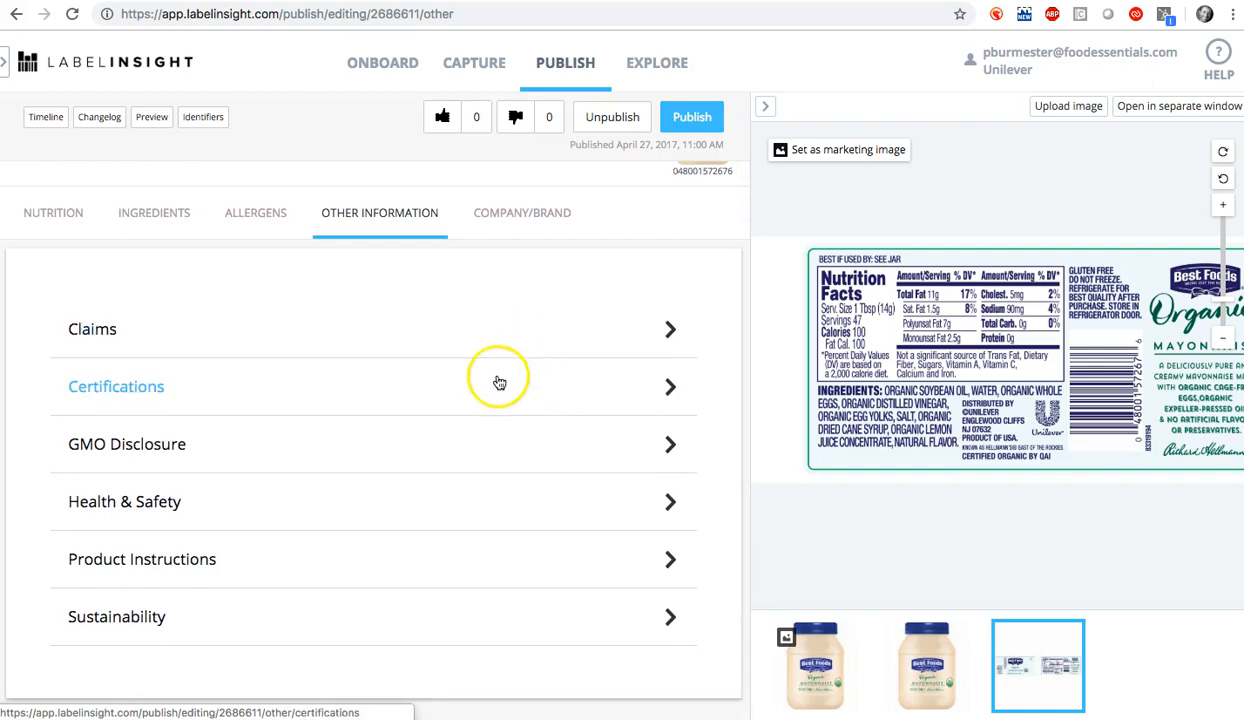
click(472, 441)
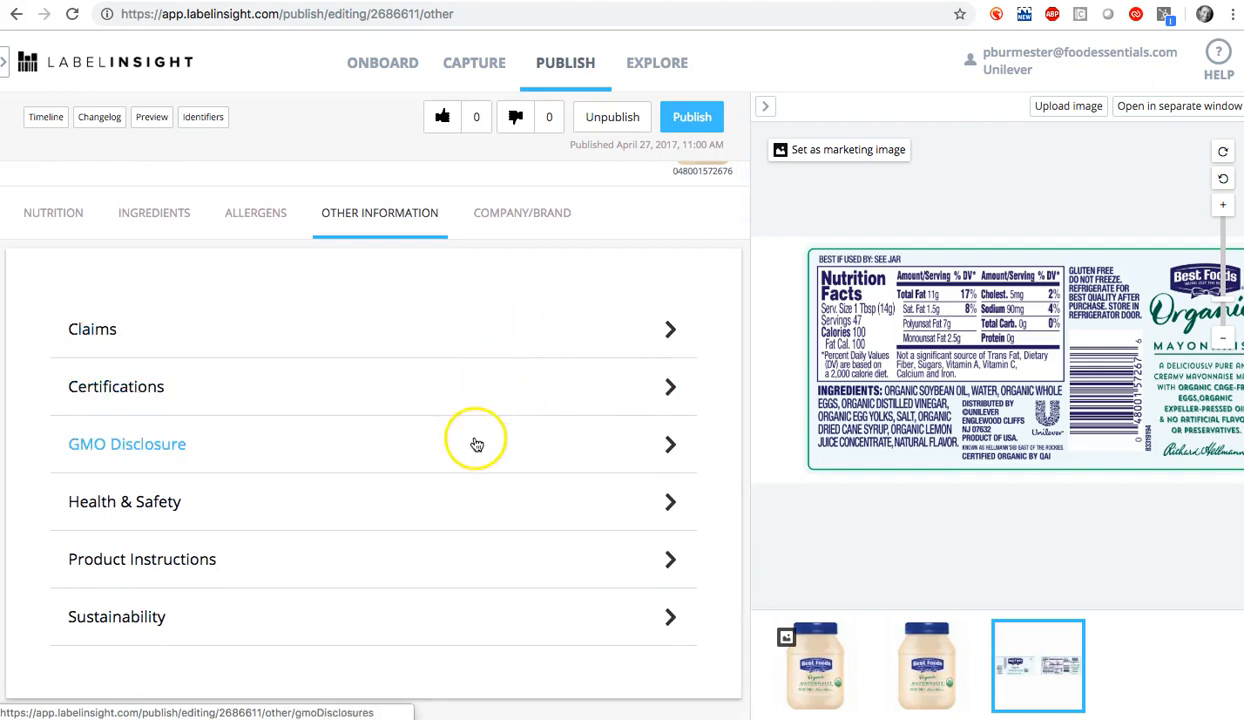
click(464, 499)
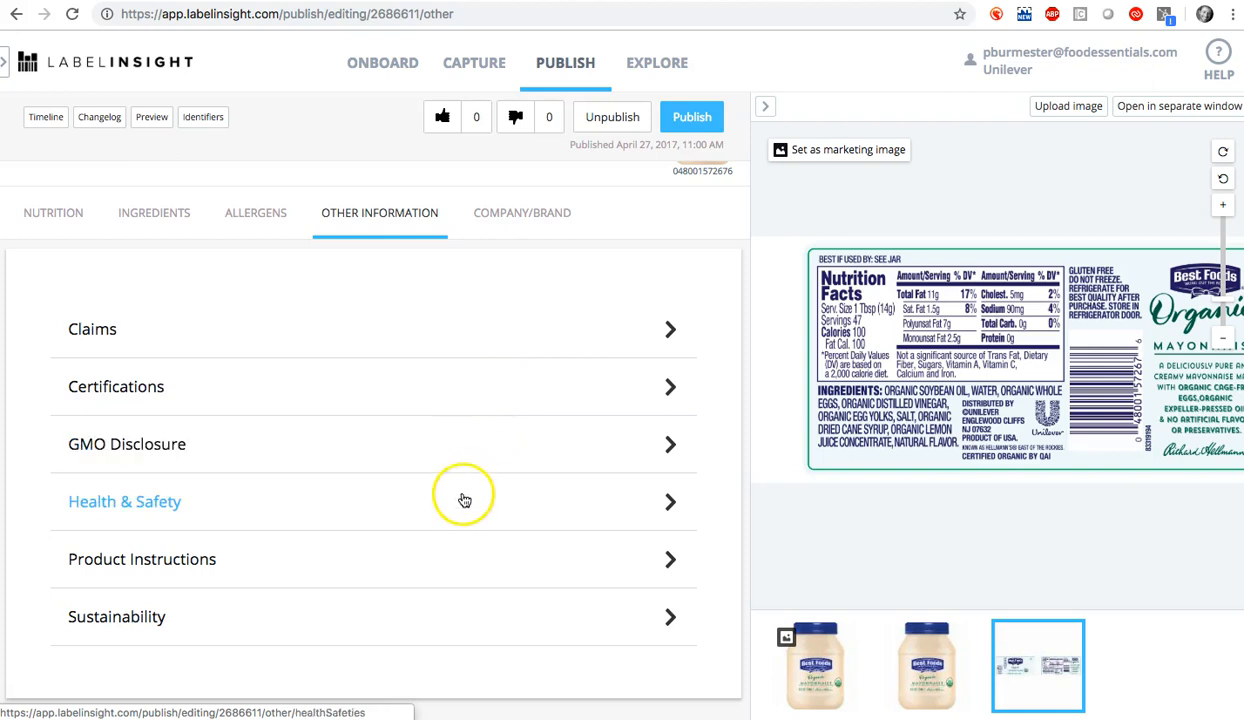
click(453, 553)
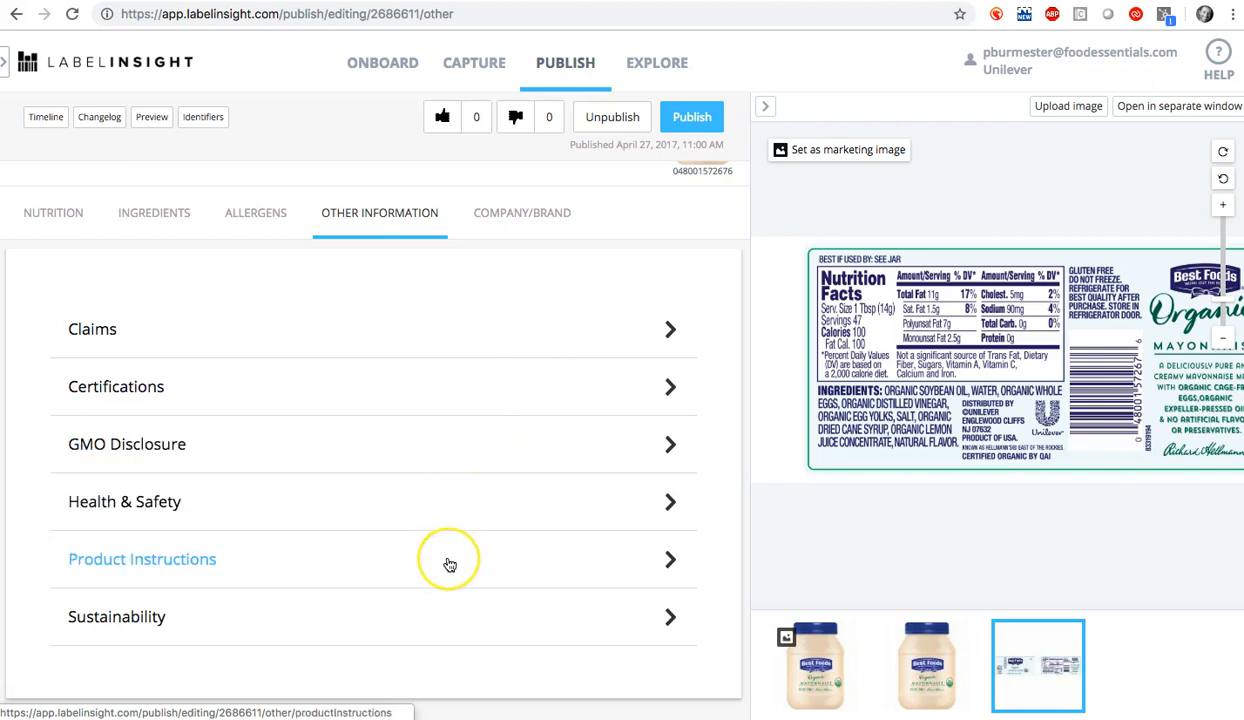
click(434, 623)
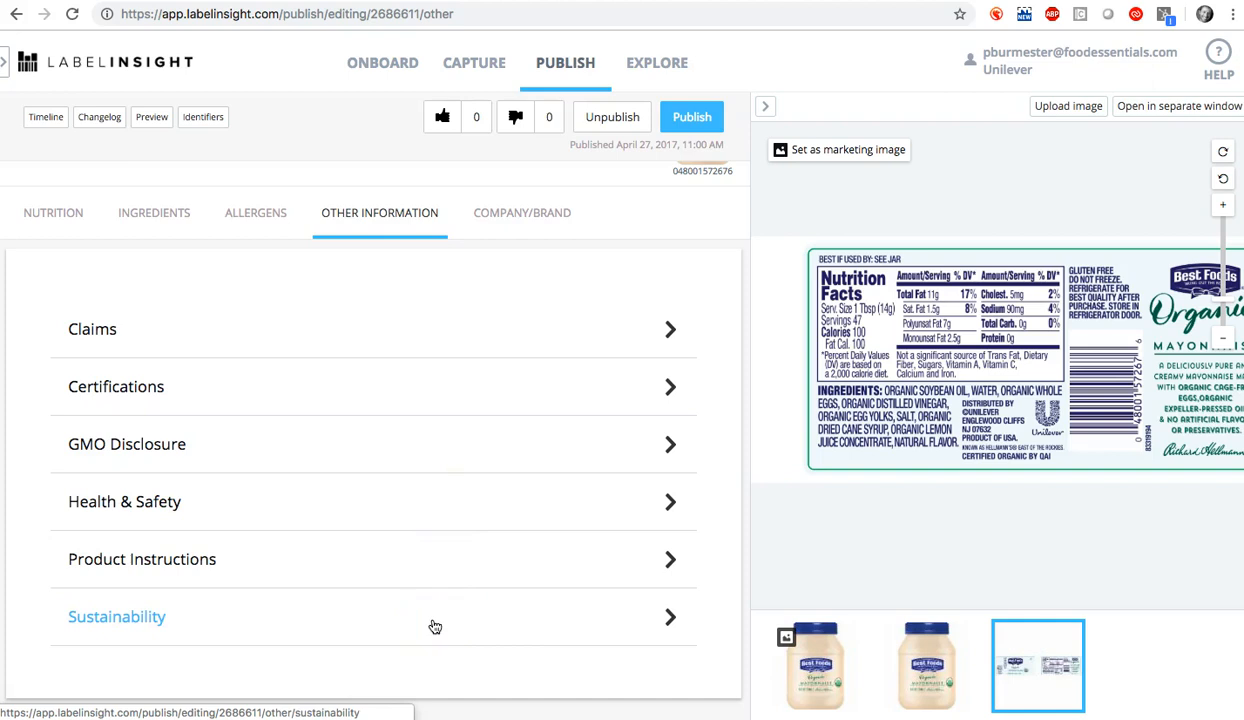
click(277, 443)
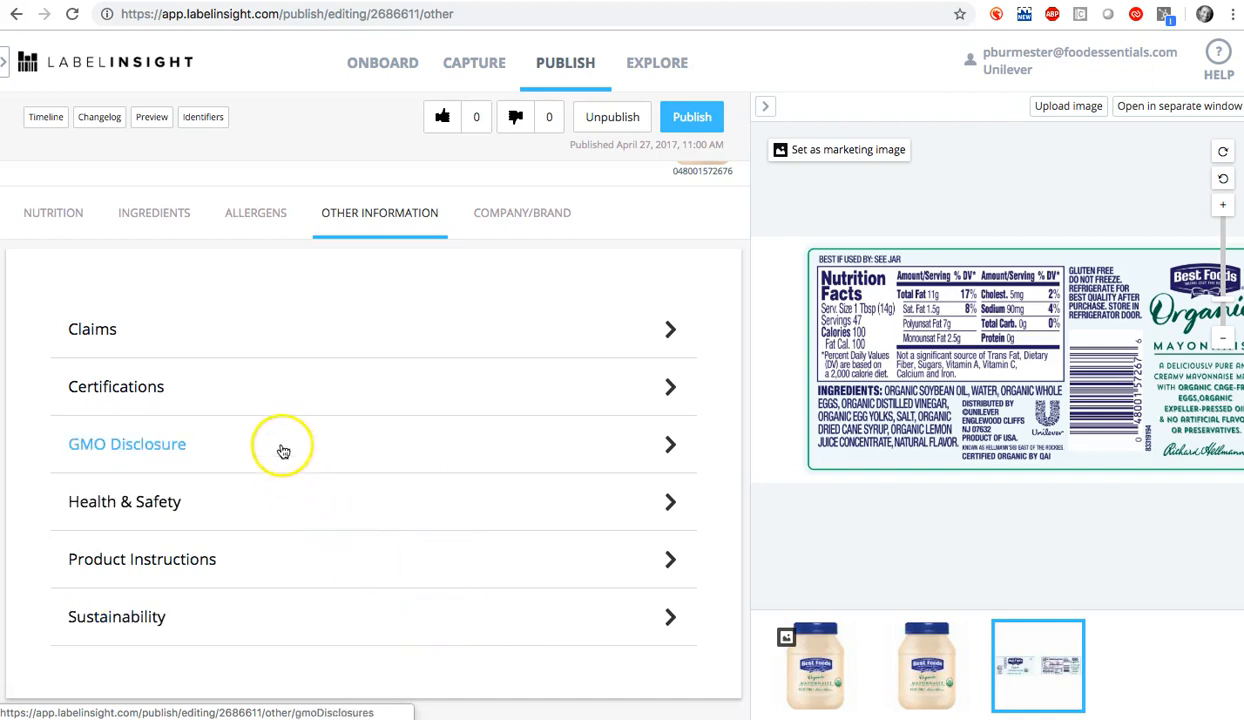
Show the product's Claims section and open the Cage Free claim's title and description for editing.
click(268, 336)
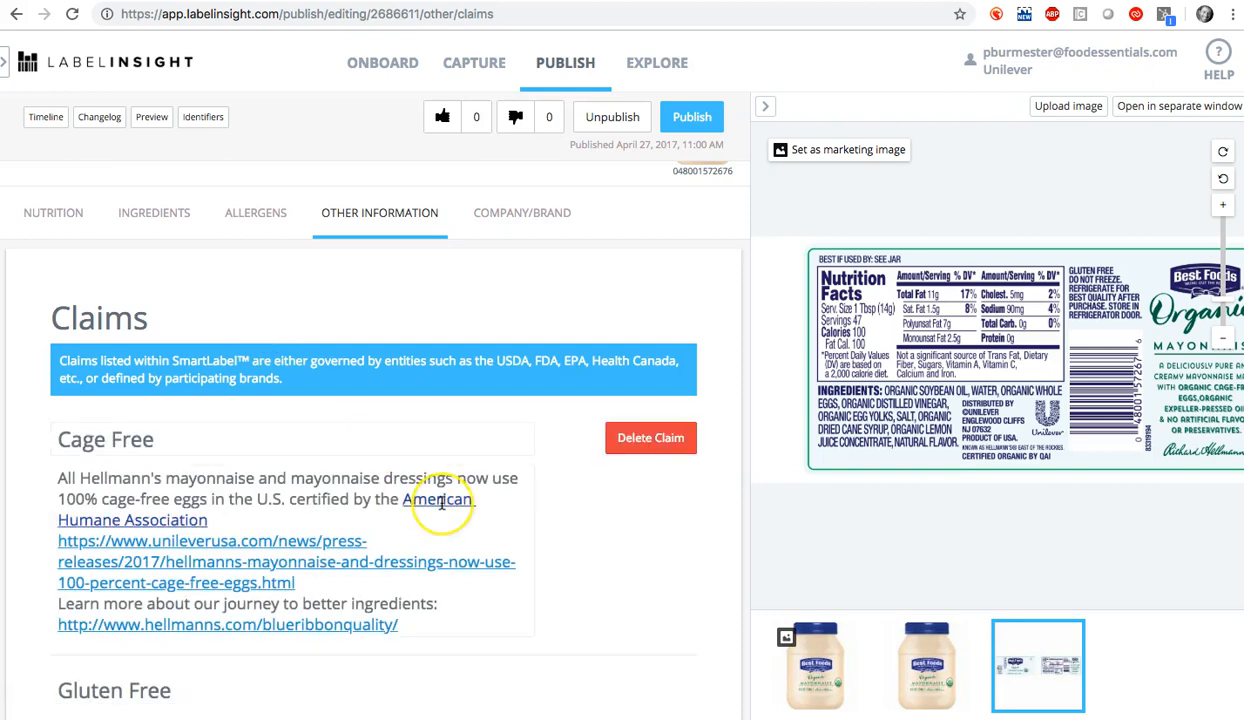
scroll(441, 503, down, 2)
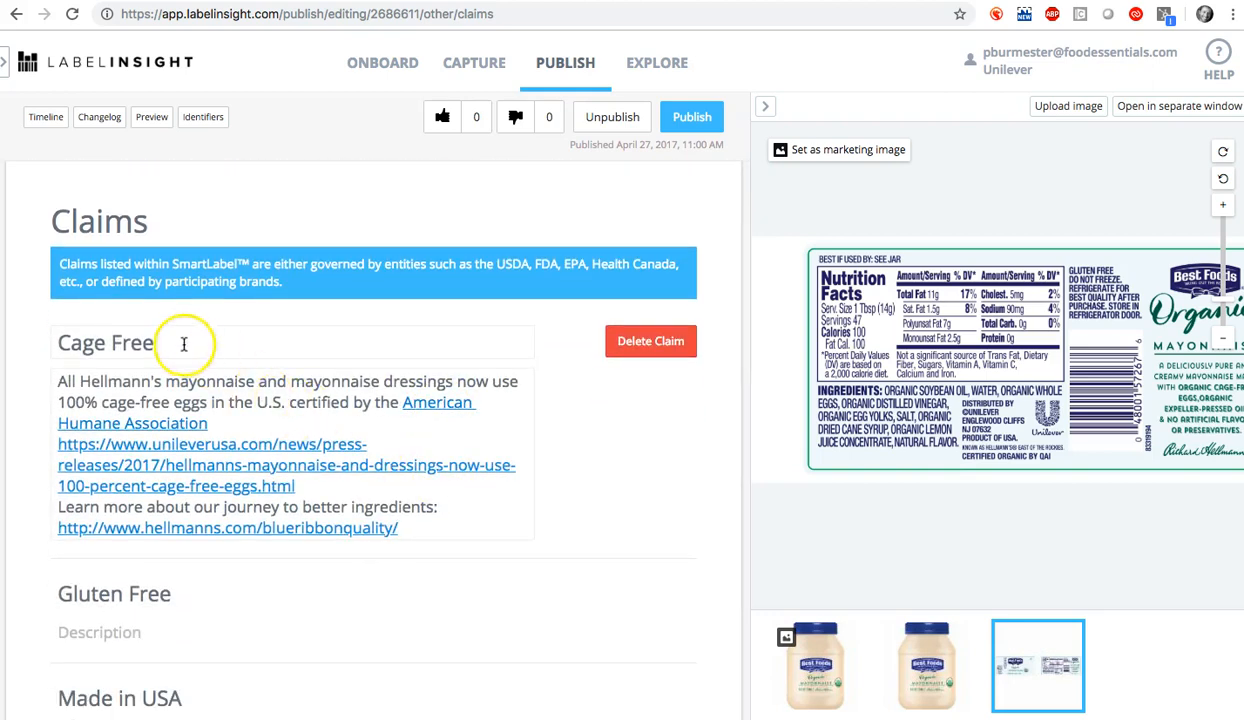
click(257, 403)
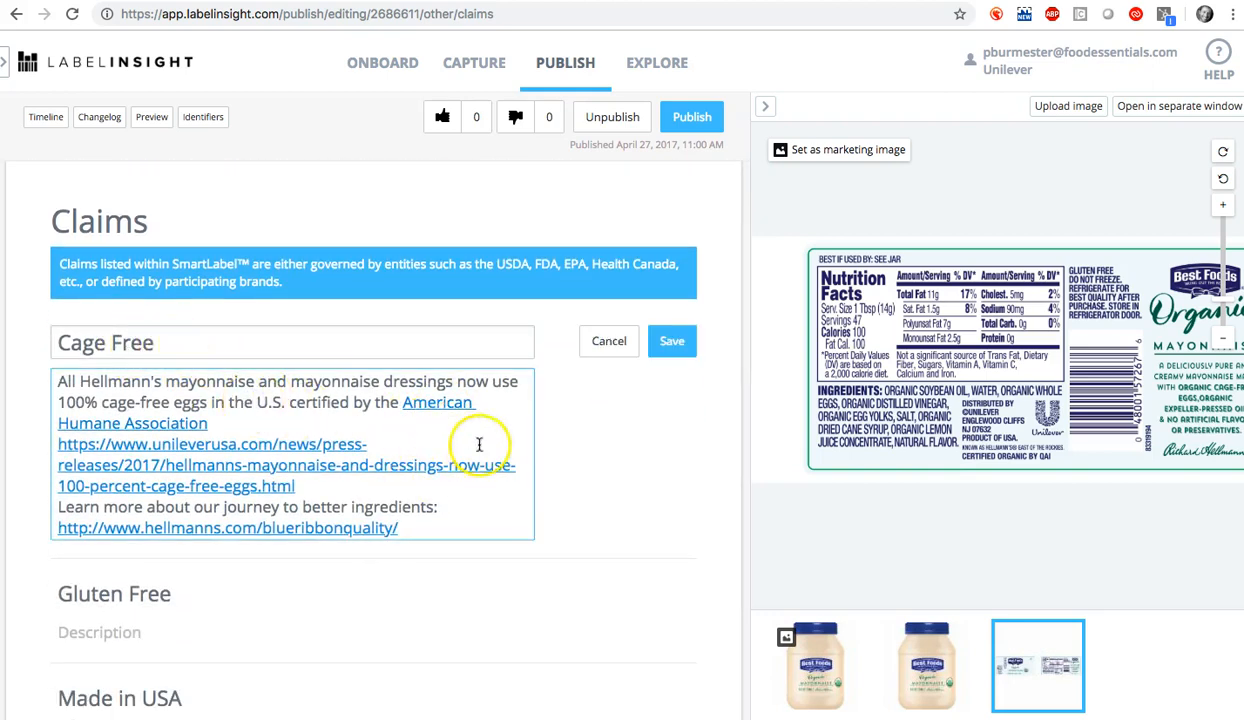
click(470, 341)
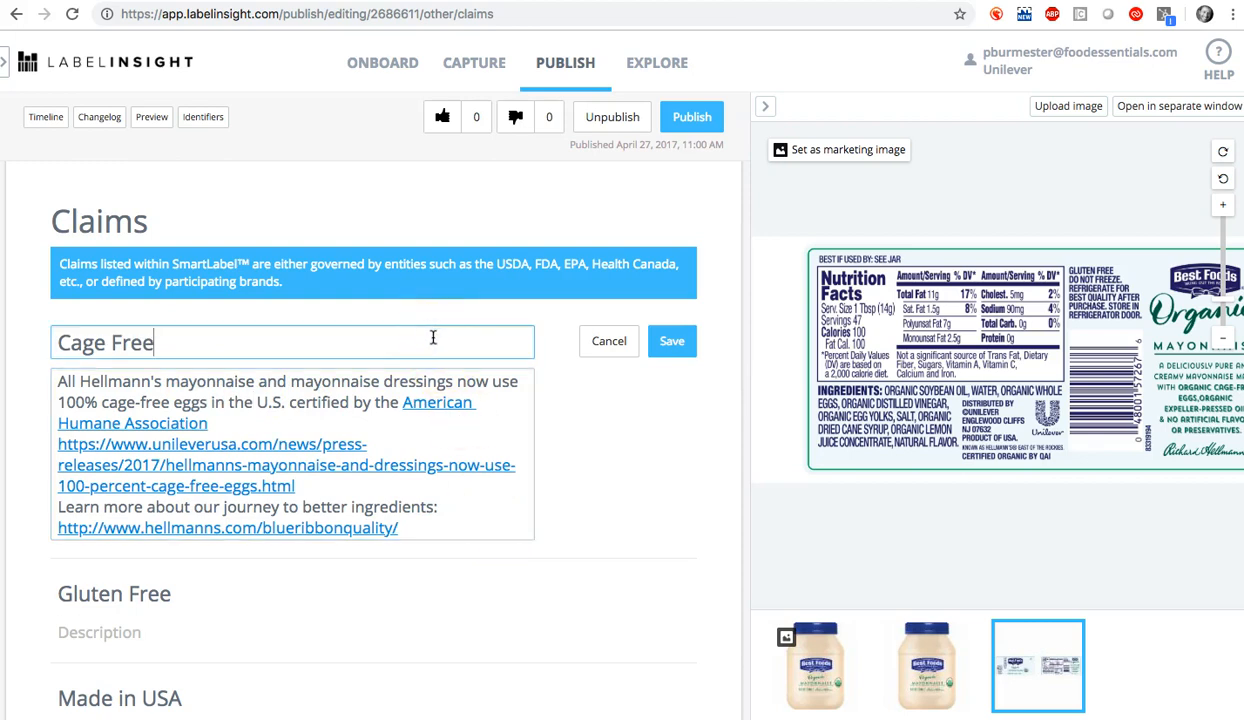
Review the remaining claims, check the title and description fields for a new claim, and cancel the addition.
scroll(432, 336, down, 3)
scroll(433, 337, down, 5)
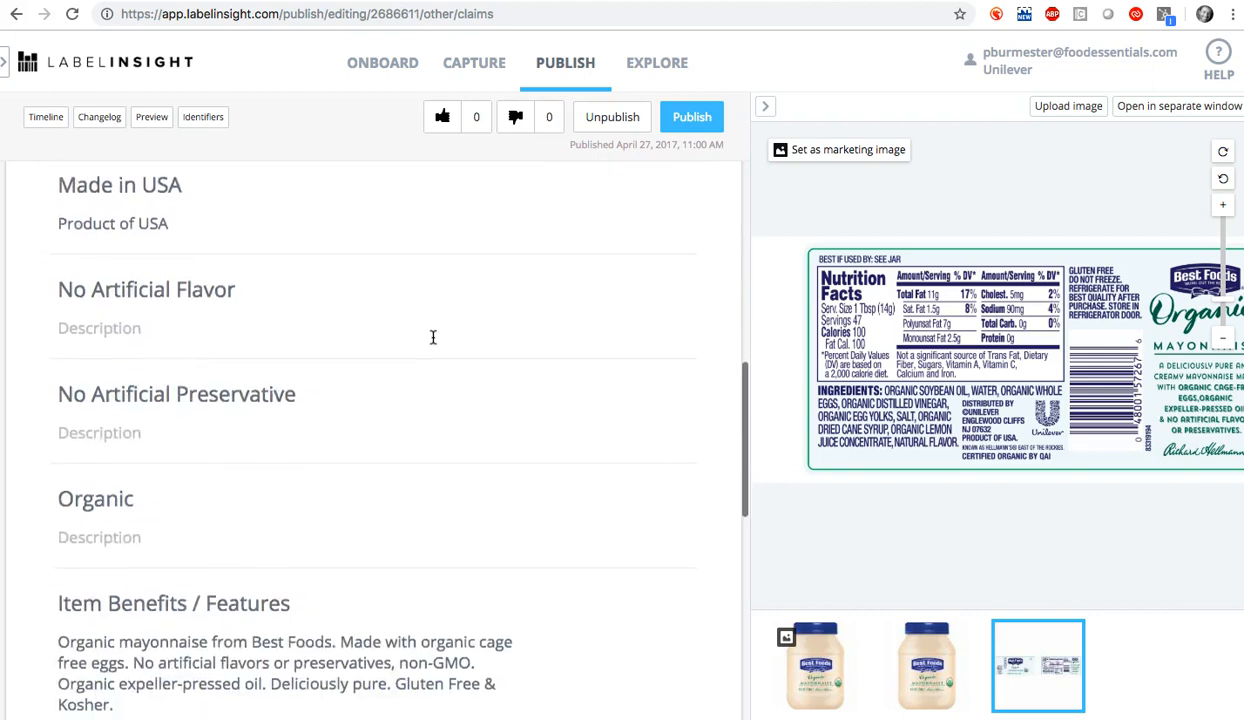
scroll(433, 336, down, 2)
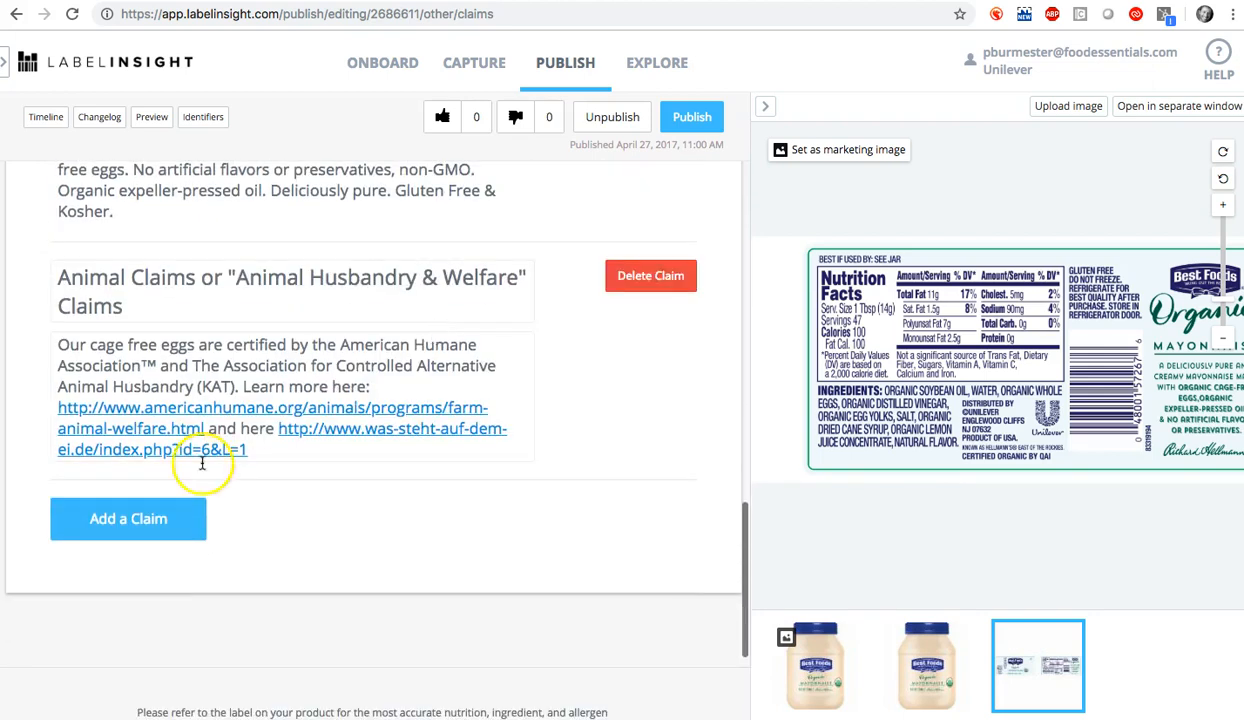
click(140, 527)
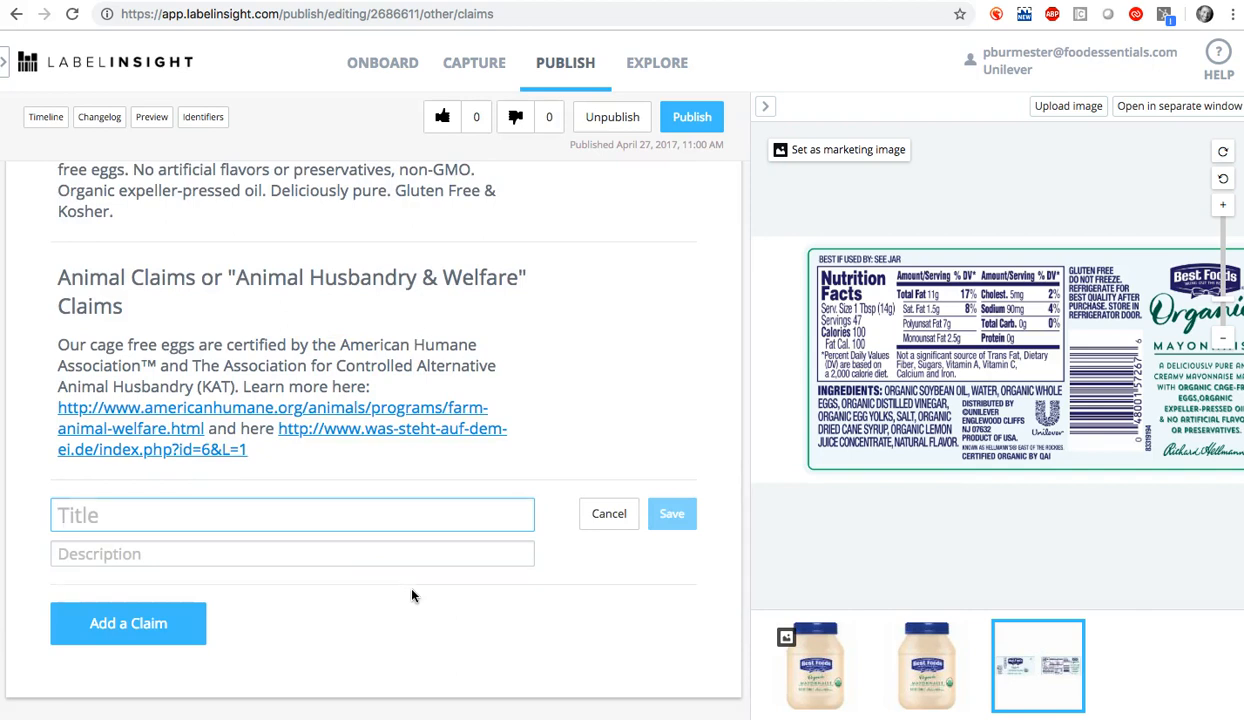
click(619, 517)
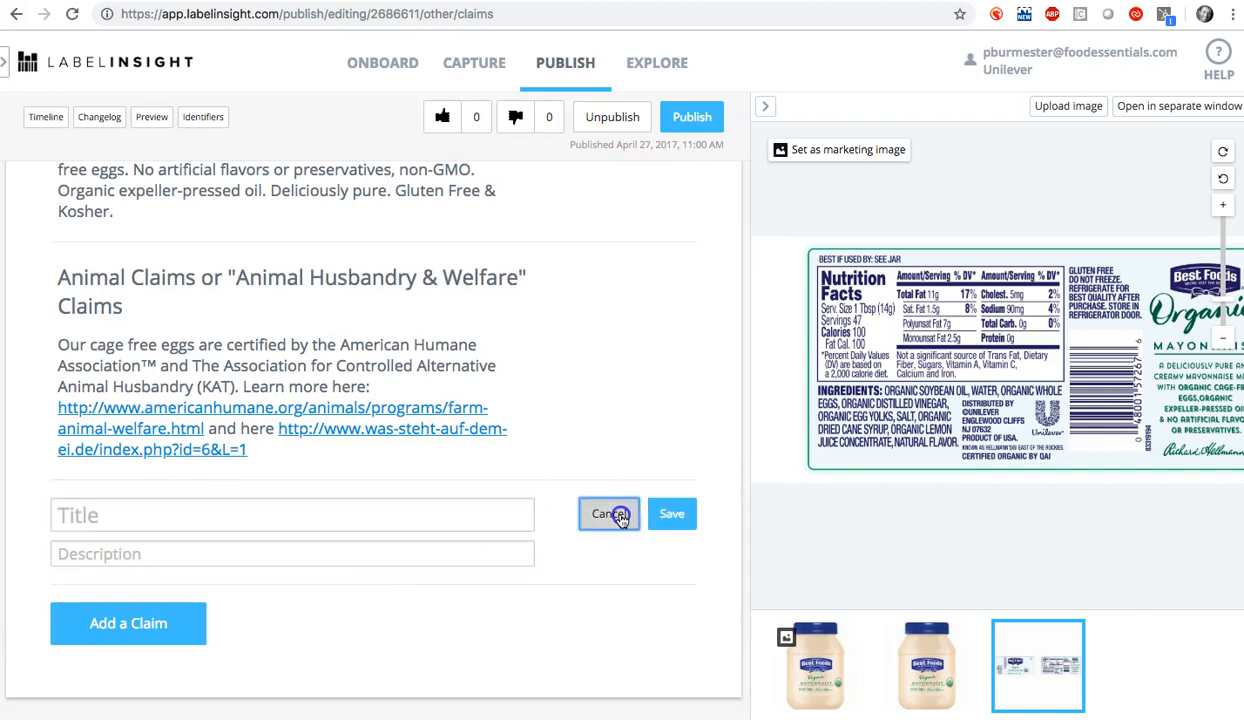
Return to the Other Information categories and show the GMO Disclosure section with its USDA Organic entry.
scroll(598, 340, up, 3)
scroll(598, 363, up, 5)
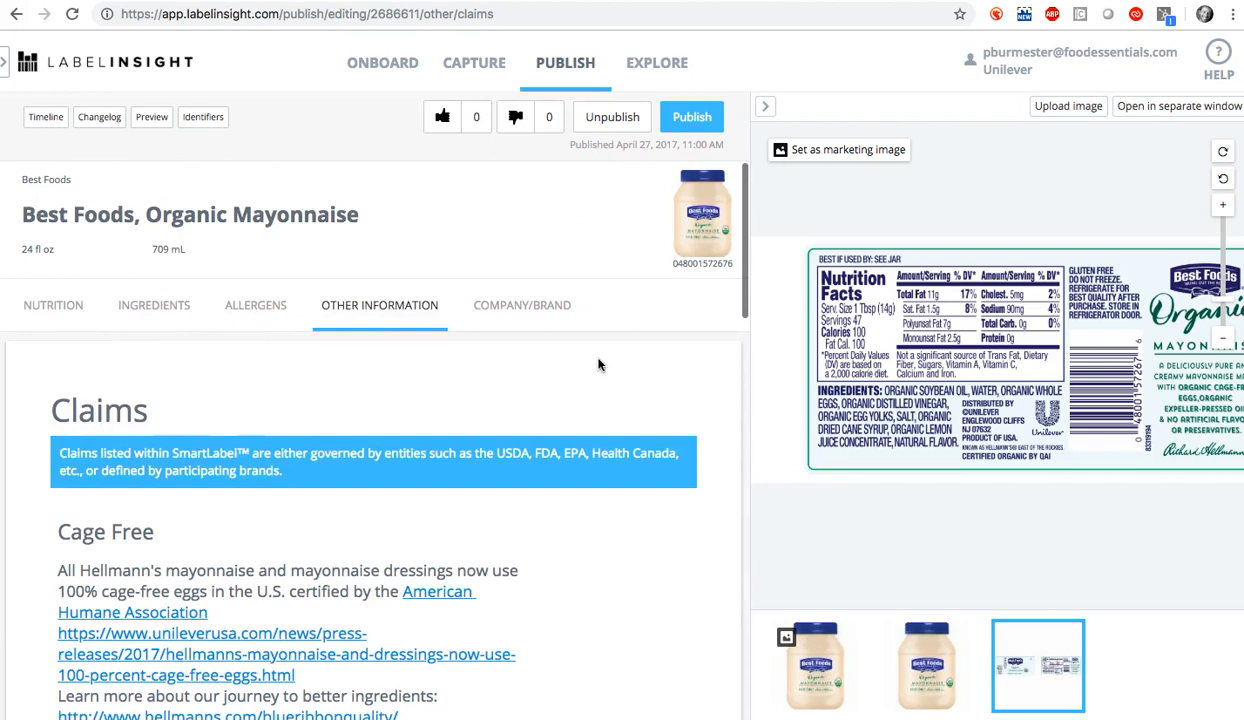
click(370, 309)
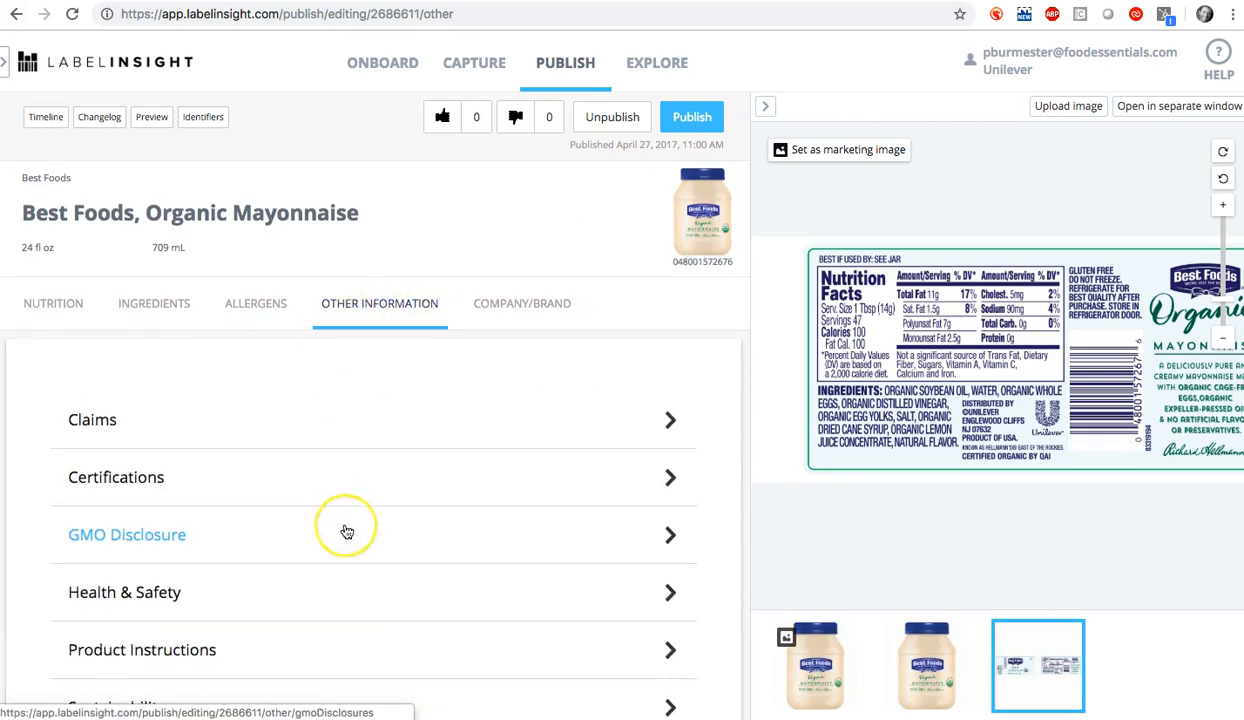
scroll(342, 528, down, 2)
click(256, 440)
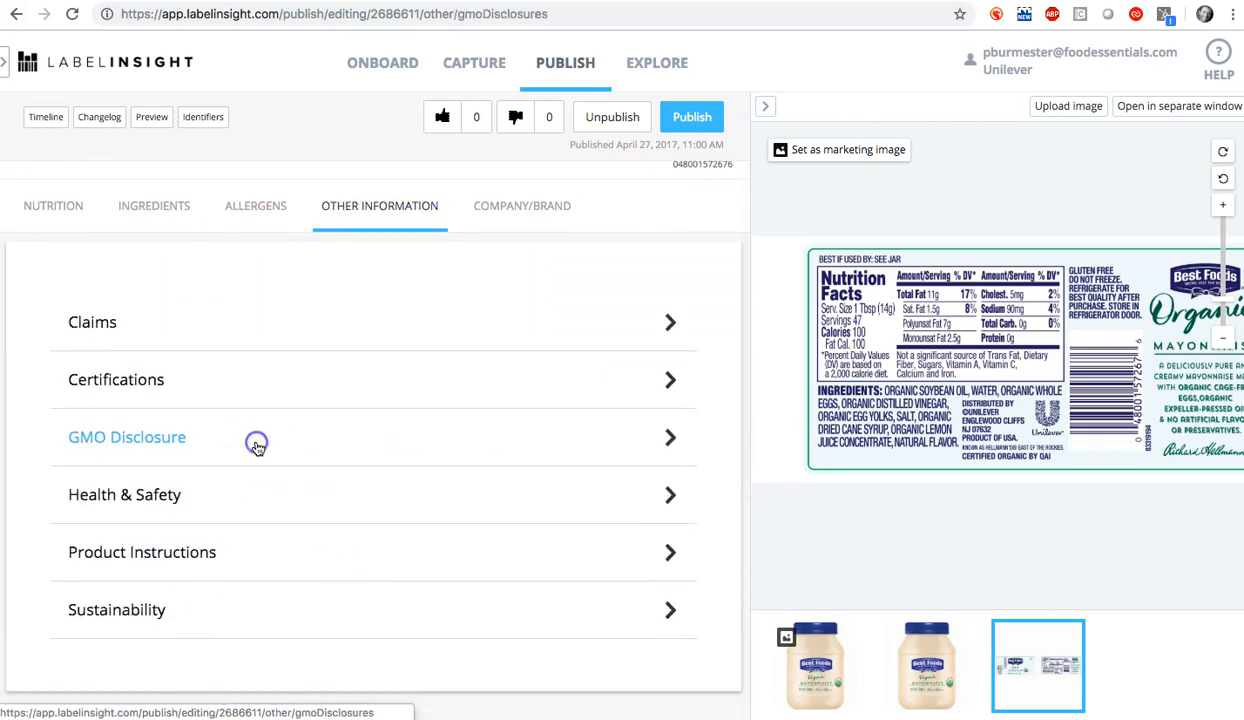
scroll(464, 383, down, 2)
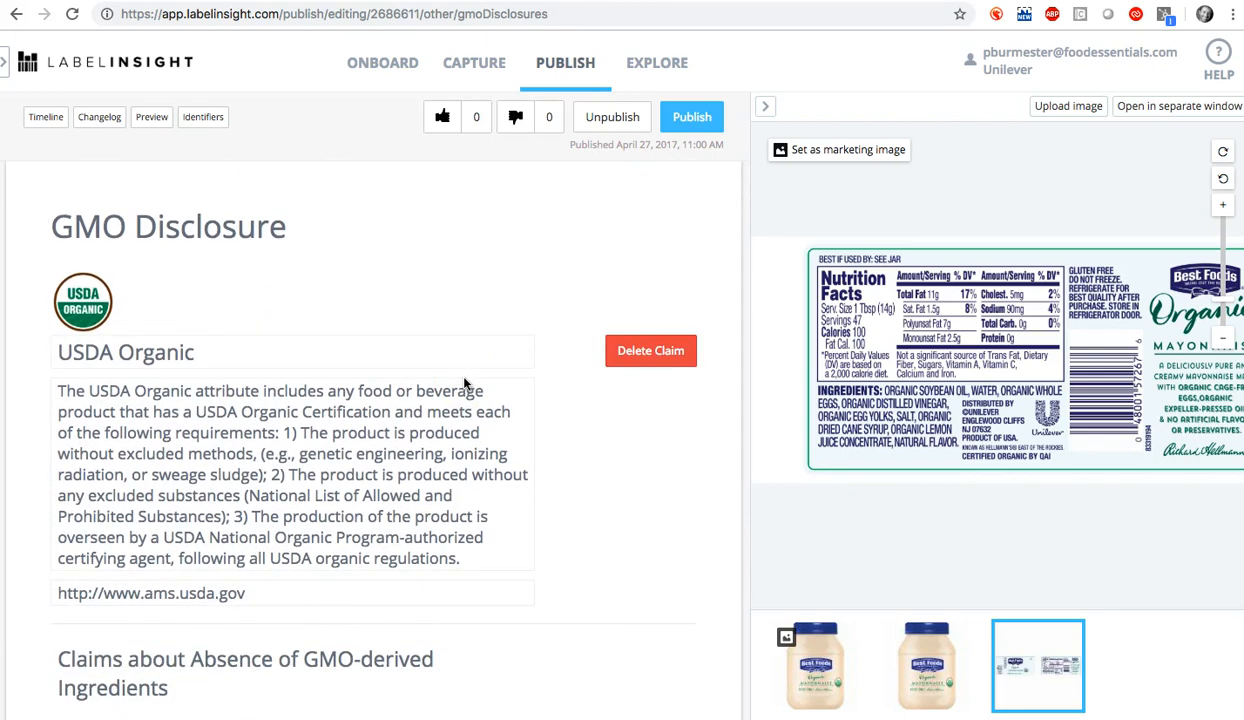
scroll(464, 383, down, 2)
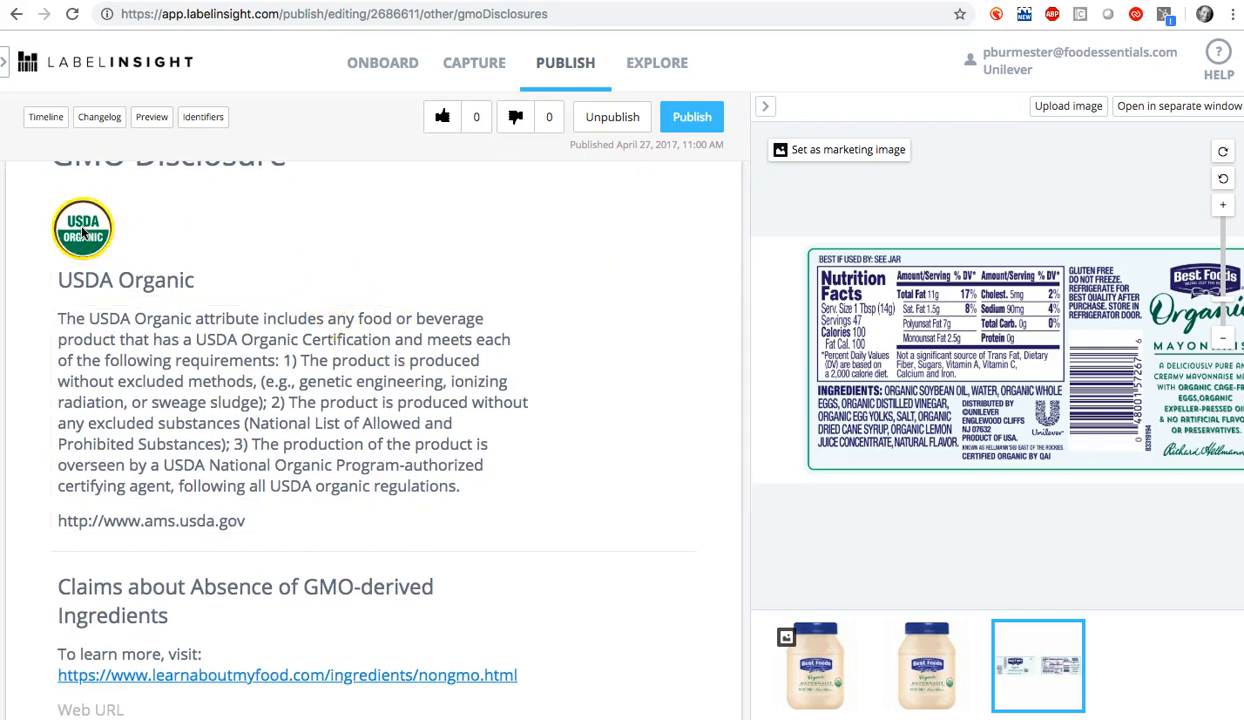
Open the USDA Organic title and description for editing and review the claim about absence of GMO-derived ingredients.
click(207, 280)
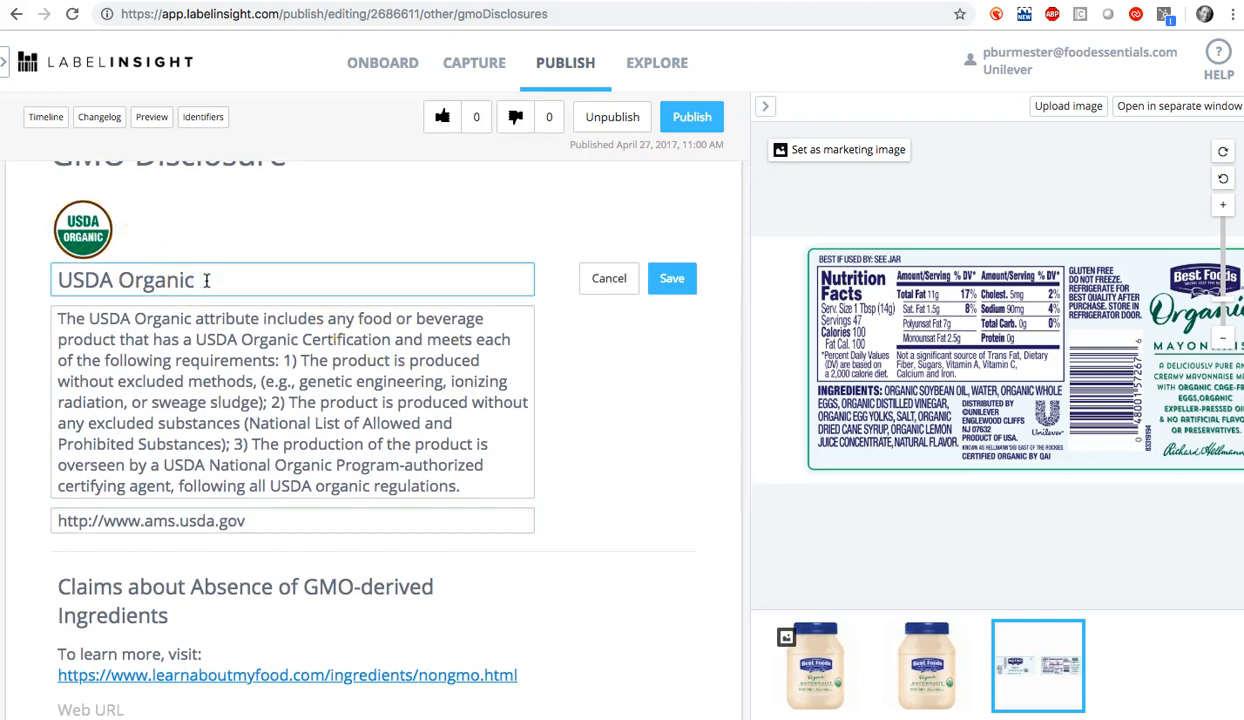
click(226, 402)
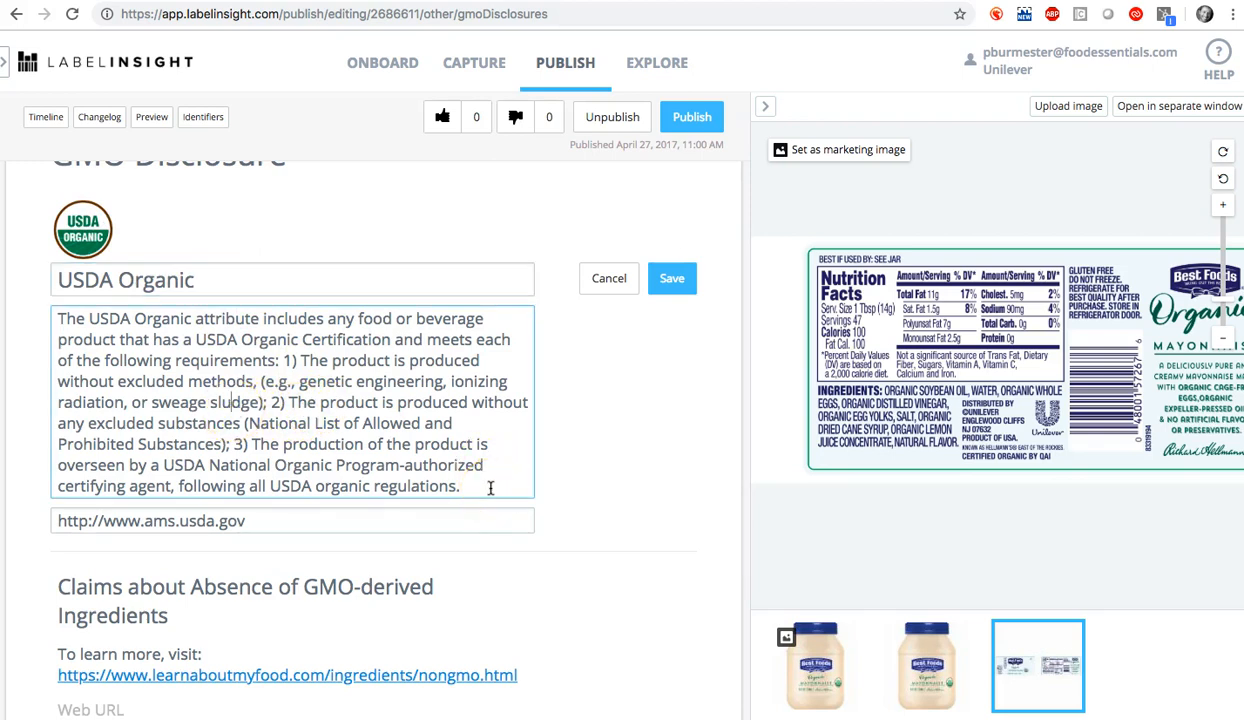
scroll(490, 487, down, 3)
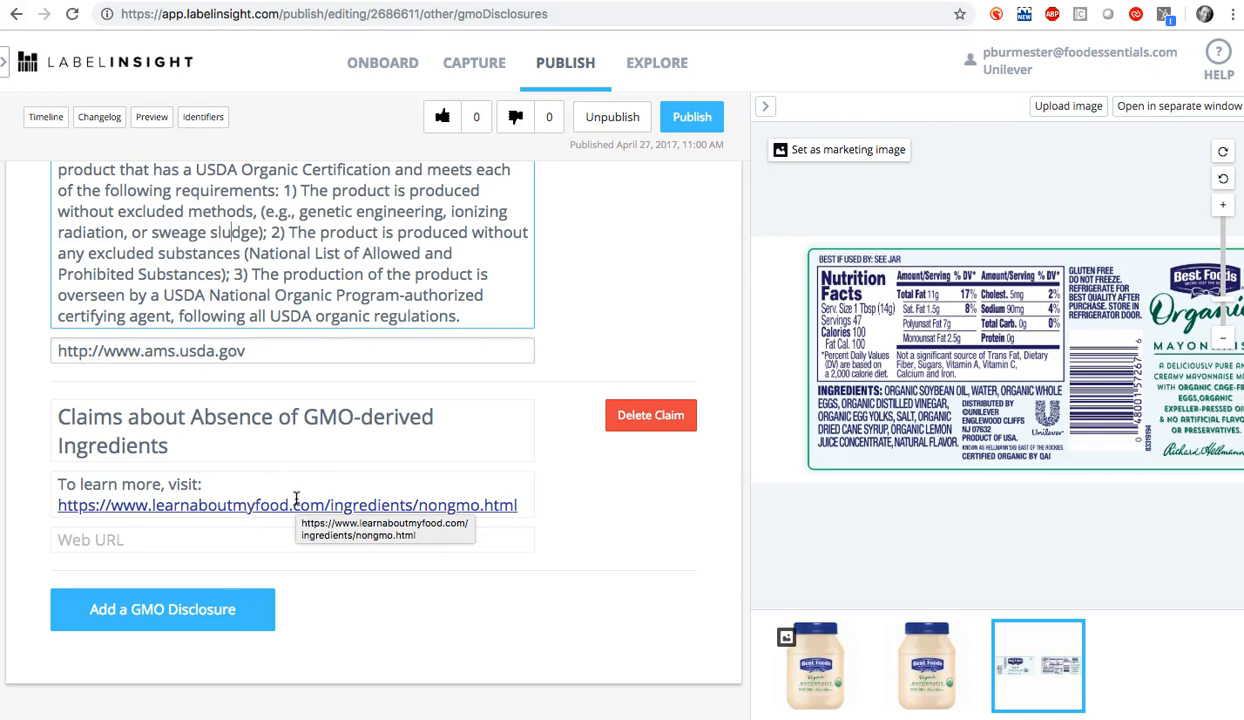
Show the product's Company/Brand section and review its contact details, brand links and options for adding or reordering URLs.
scroll(296, 498, up, 5)
click(500, 305)
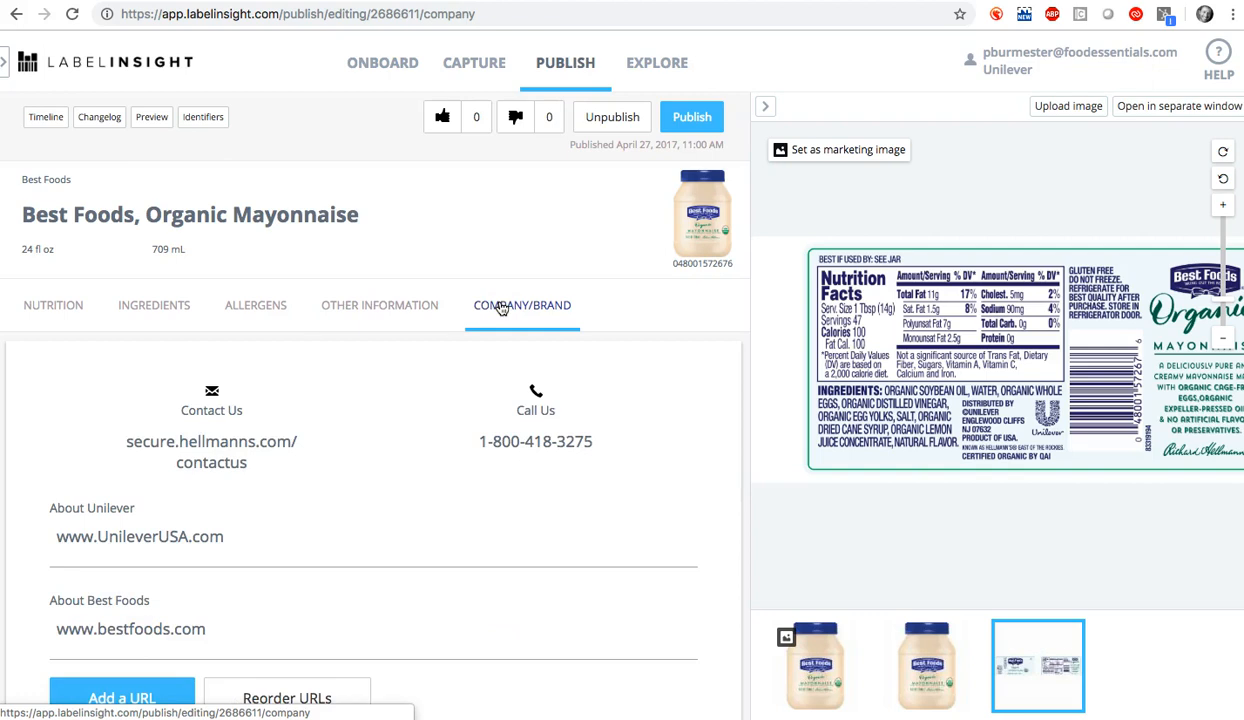
click(500, 306)
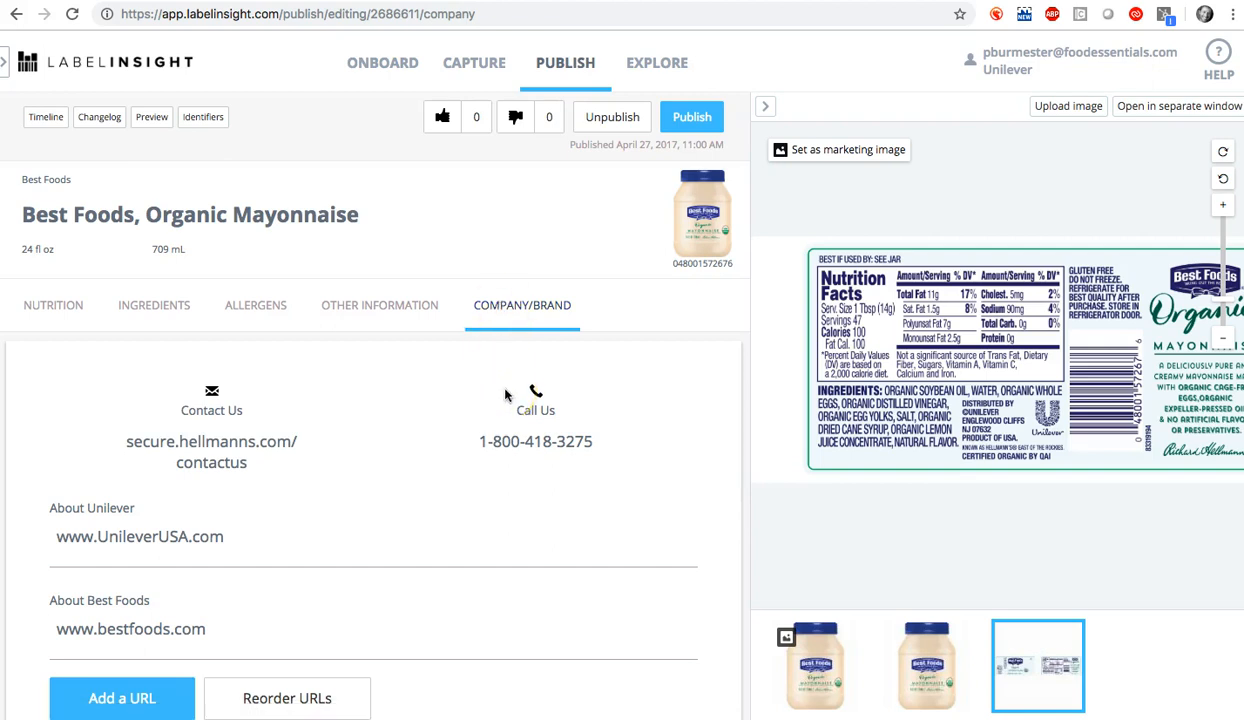
scroll(505, 395, down, 3)
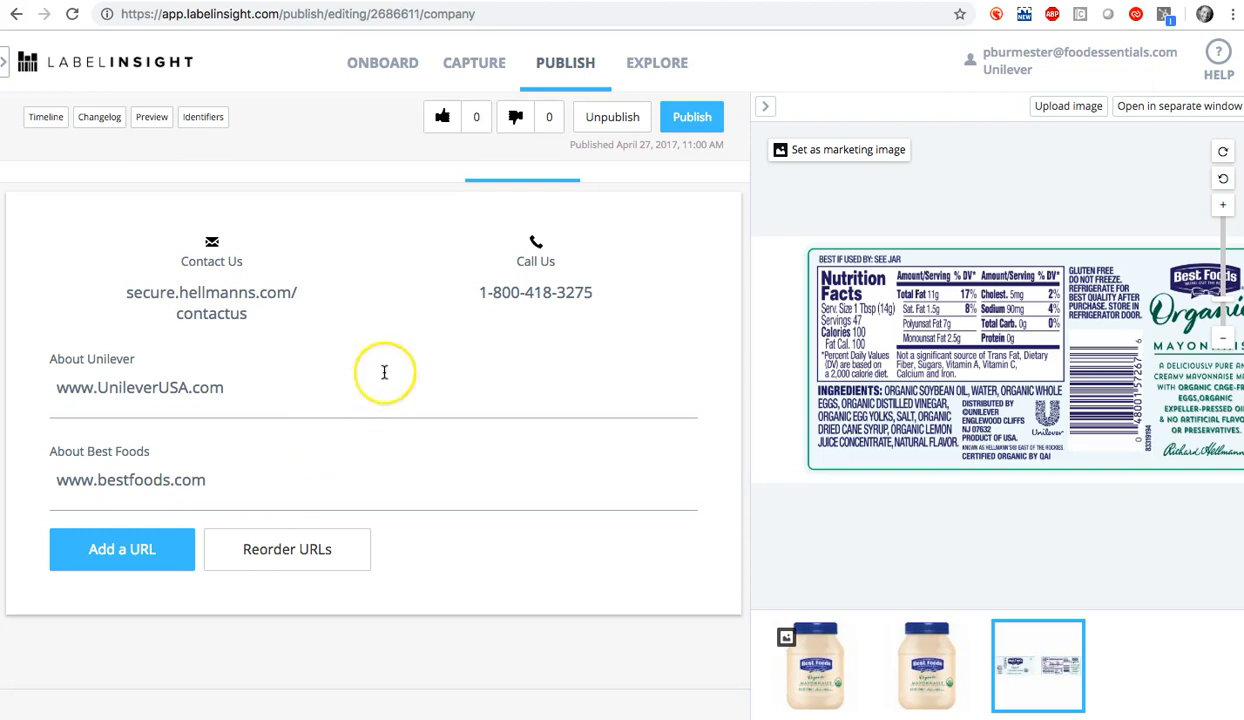
scroll(384, 370, up, 3)
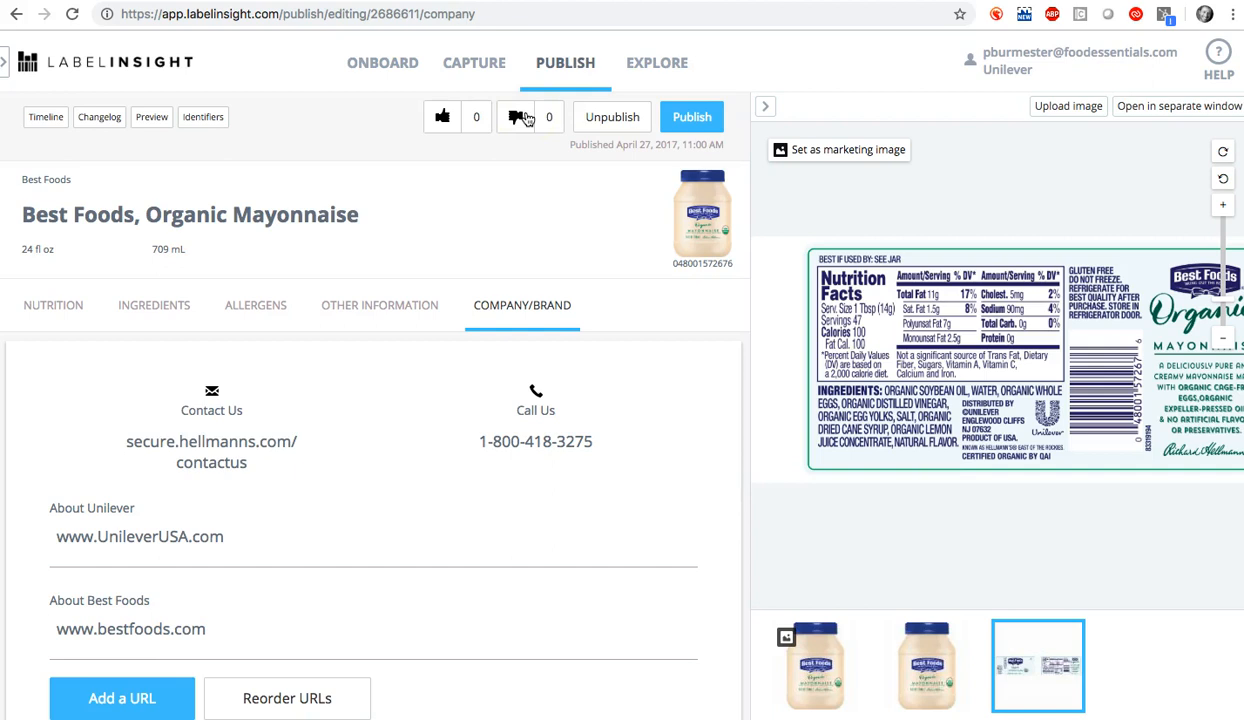
Try a product approval with the comment "All finished" and close the comment box.
click(444, 118)
click(406, 176)
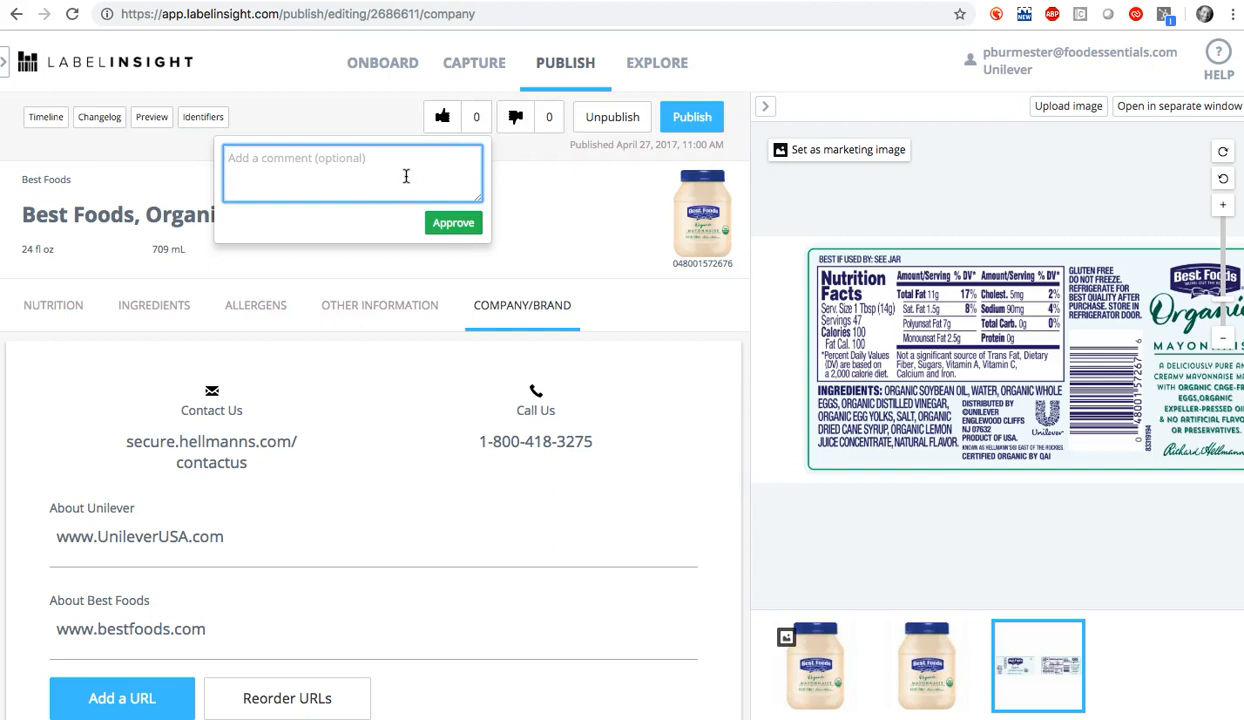
text(All finished)
click(452, 226)
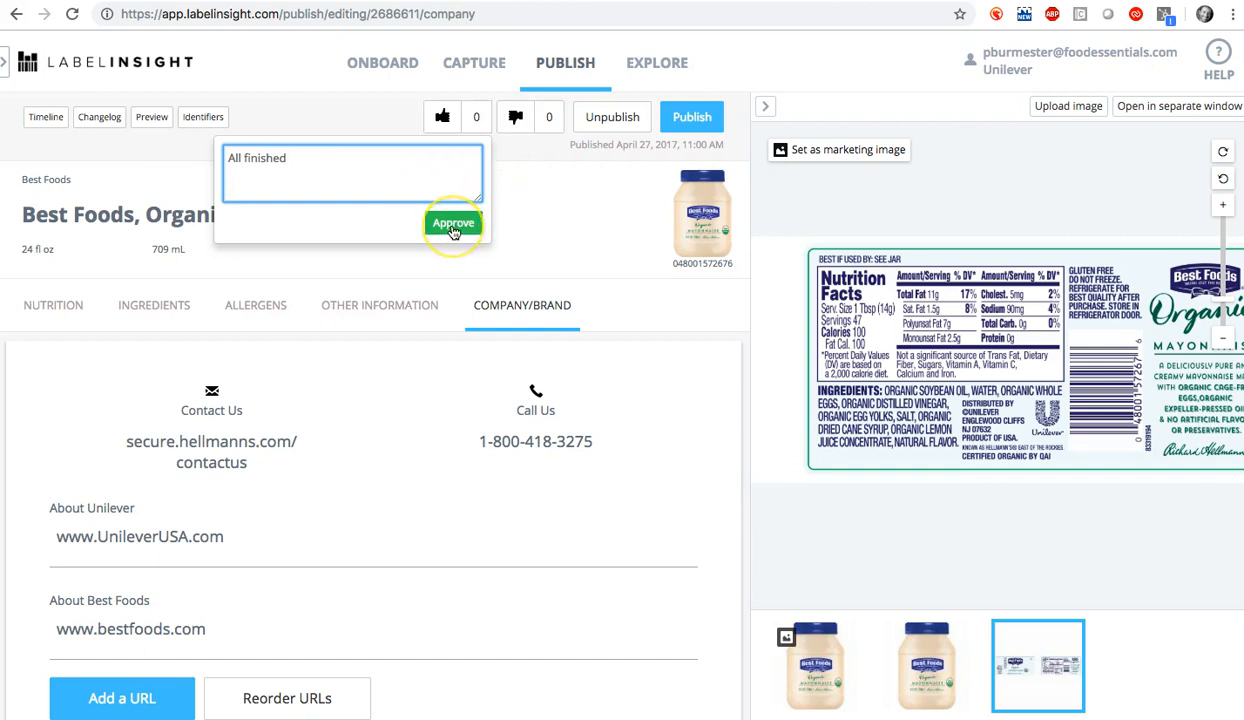
click(531, 196)
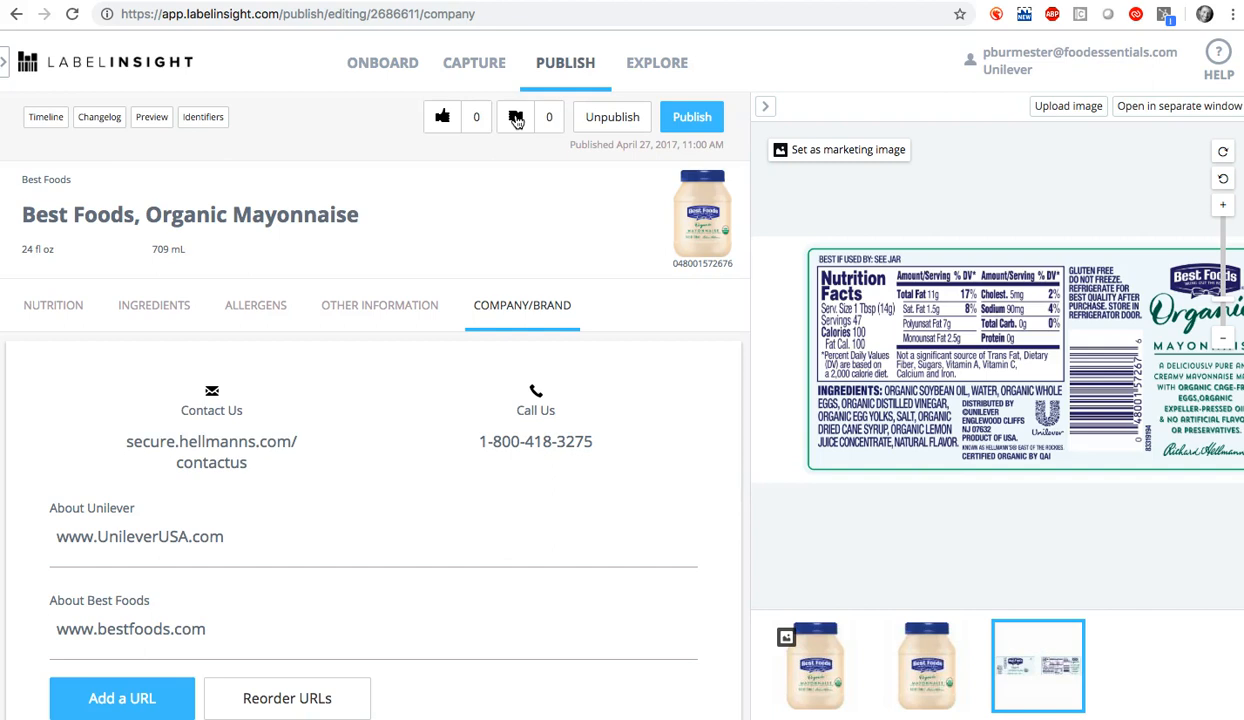
Check the product's summary of changes since last publication and its Go Live option, and cancel publishing.
click(686, 123)
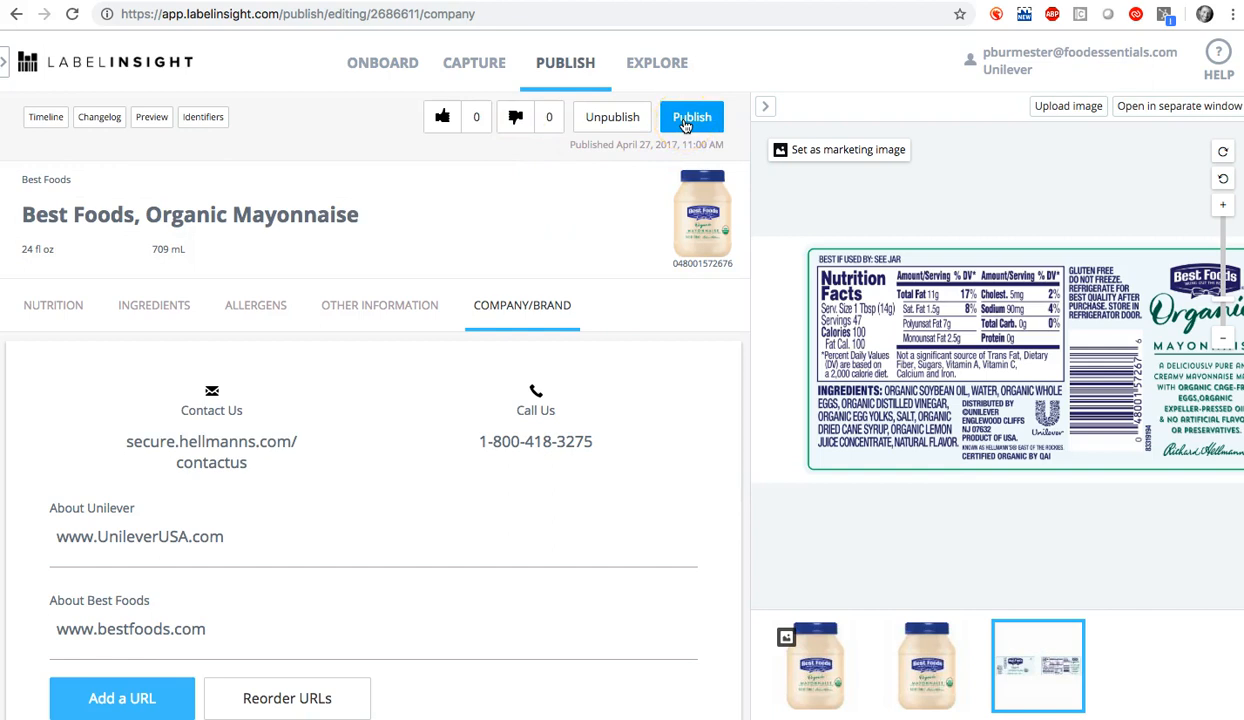
click(686, 123)
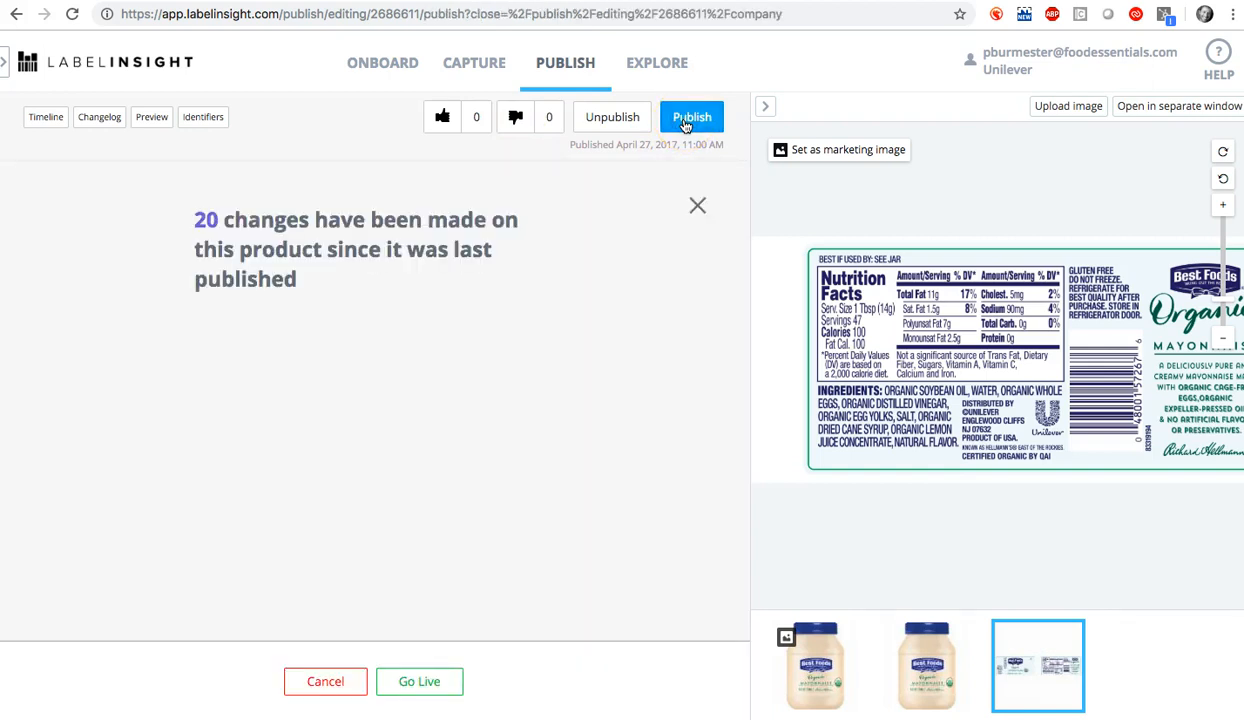
click(567, 447)
click(305, 244)
click(441, 247)
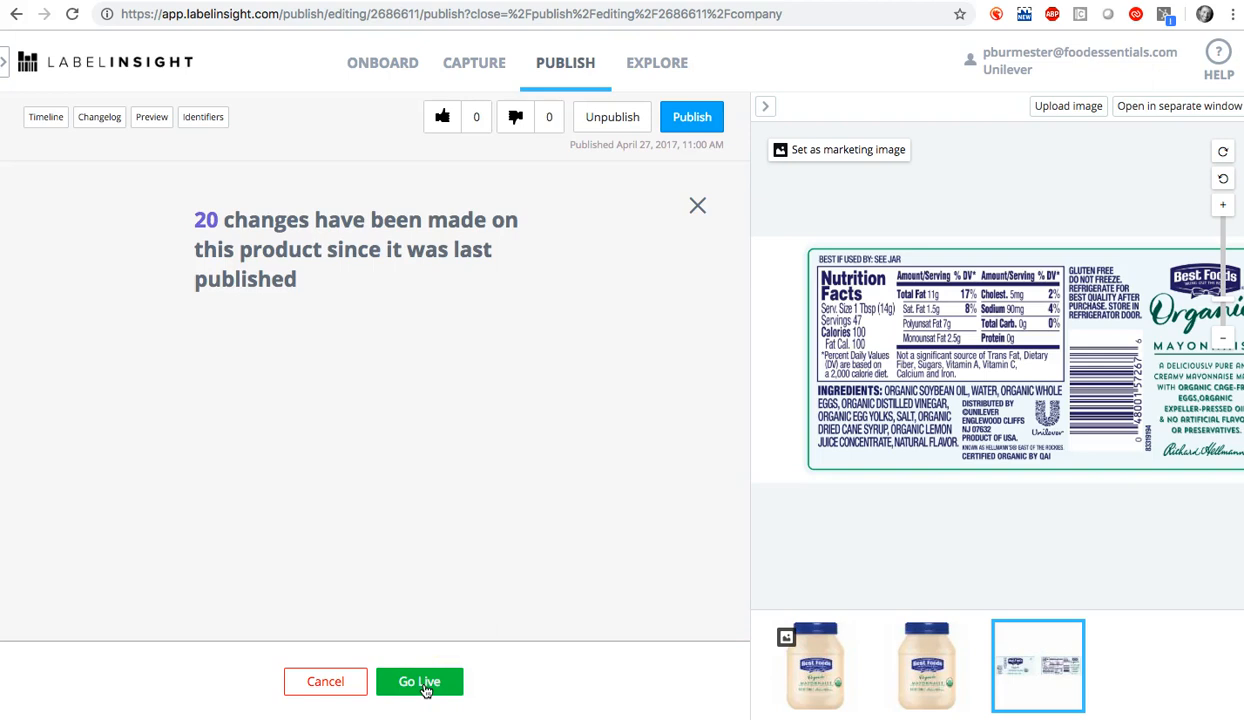
click(323, 681)
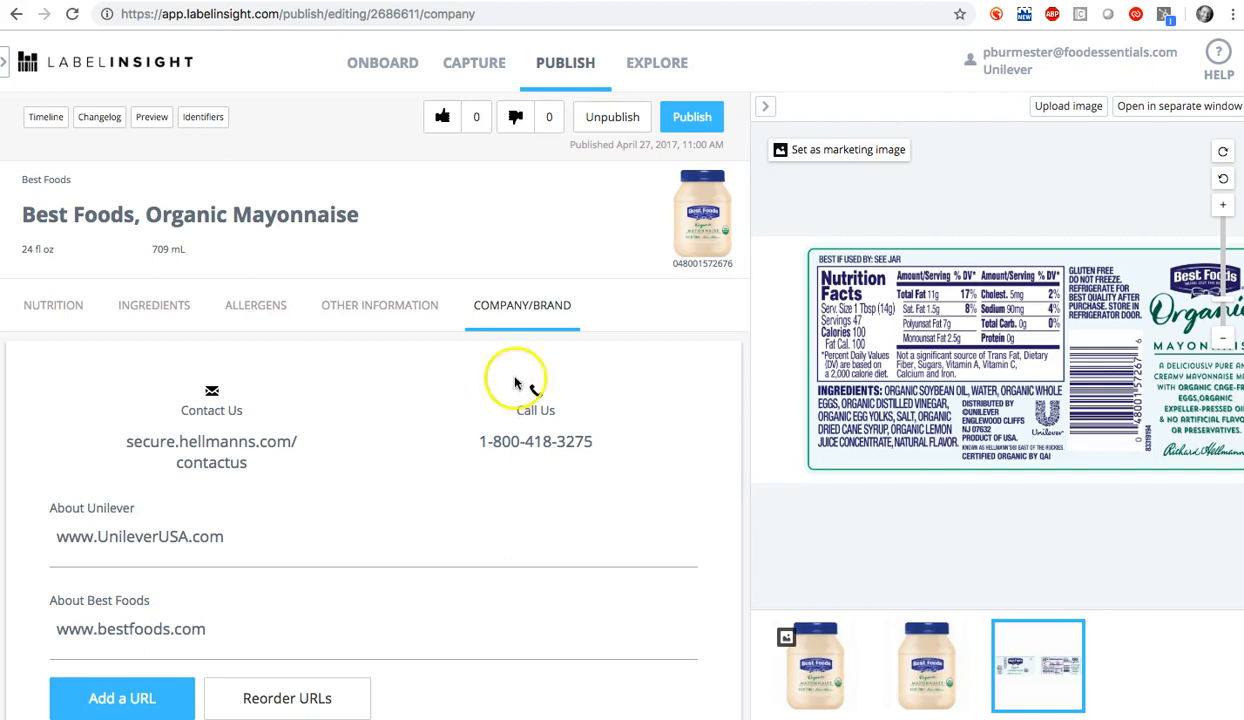
Hide the product images, review the Help topics and support contact form, and close Help without sending a request.
click(766, 107)
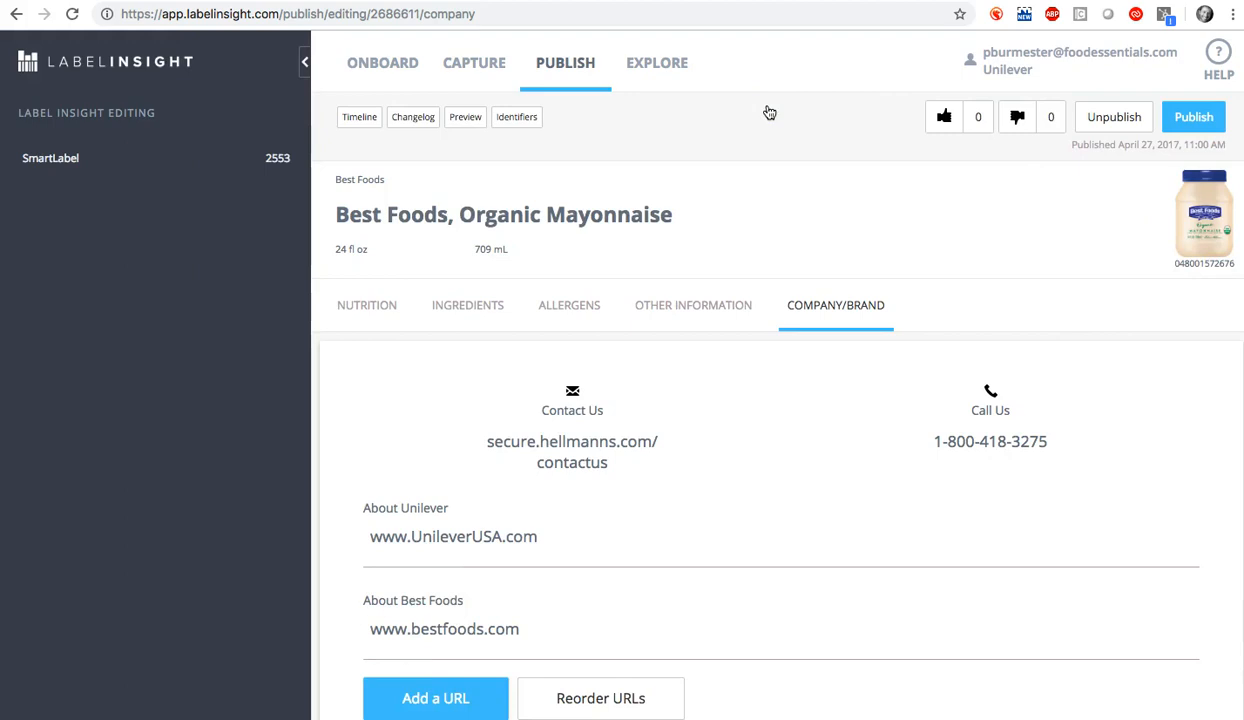
click(1219, 57)
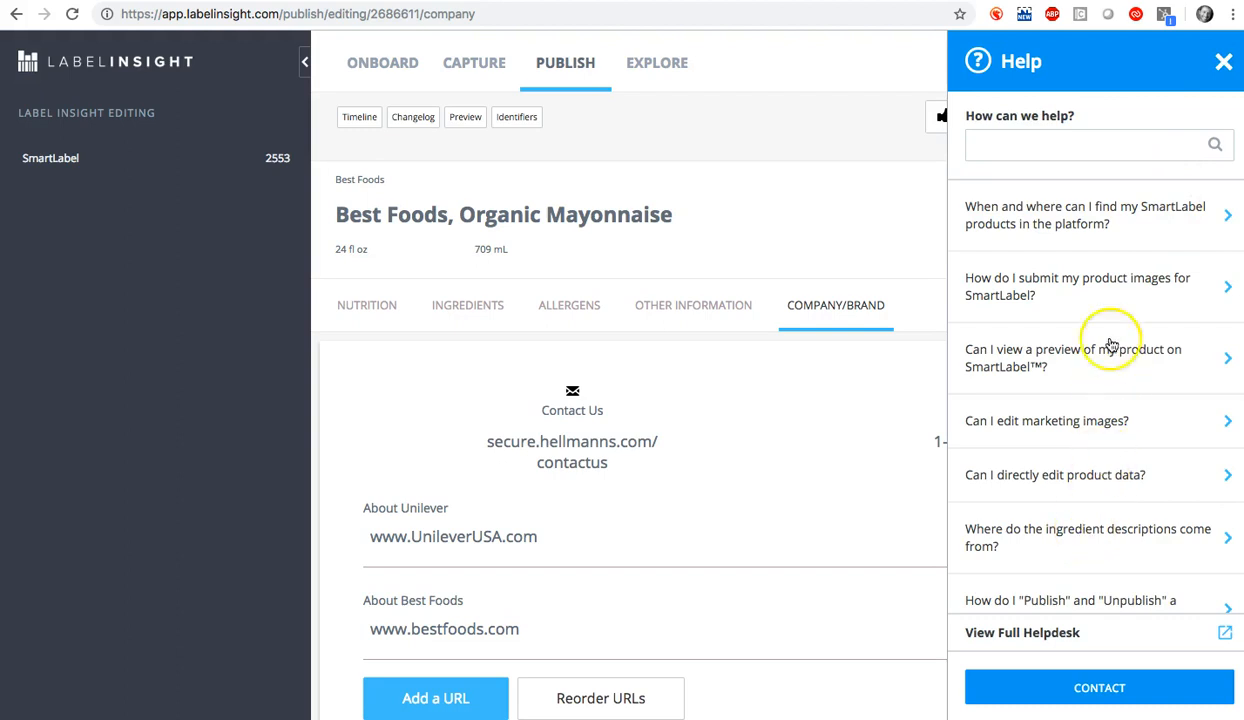
click(1034, 146)
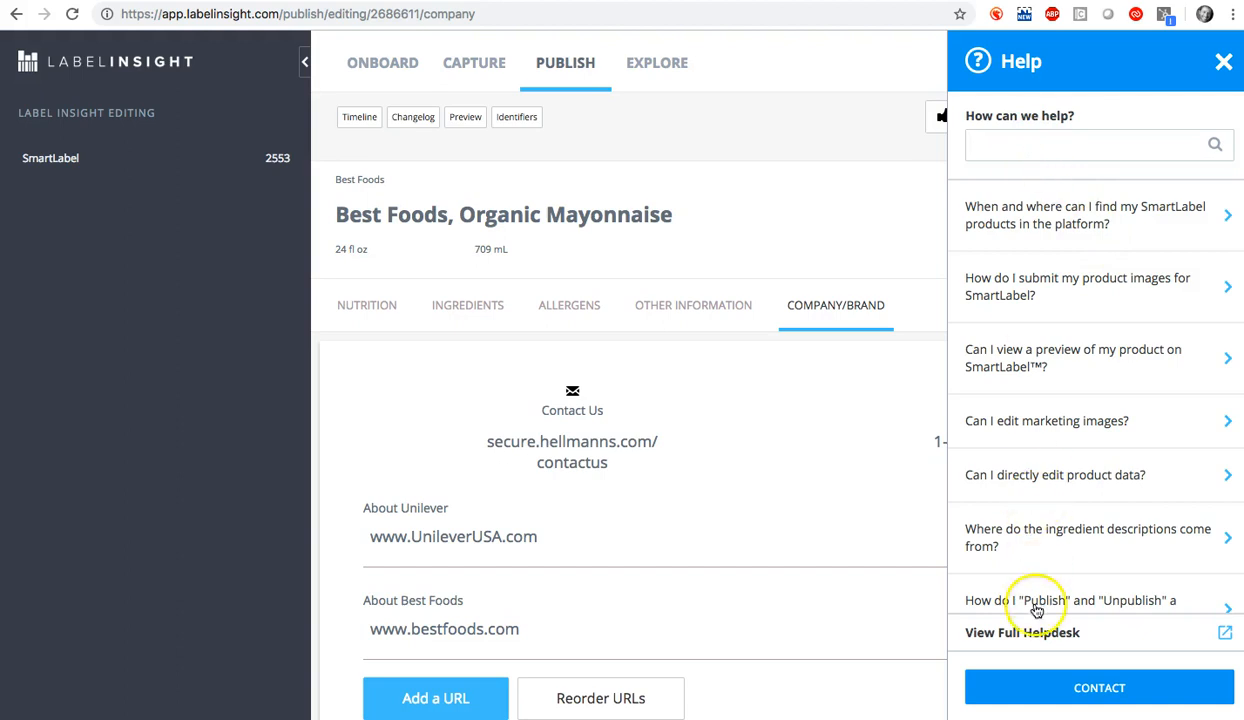
click(1026, 690)
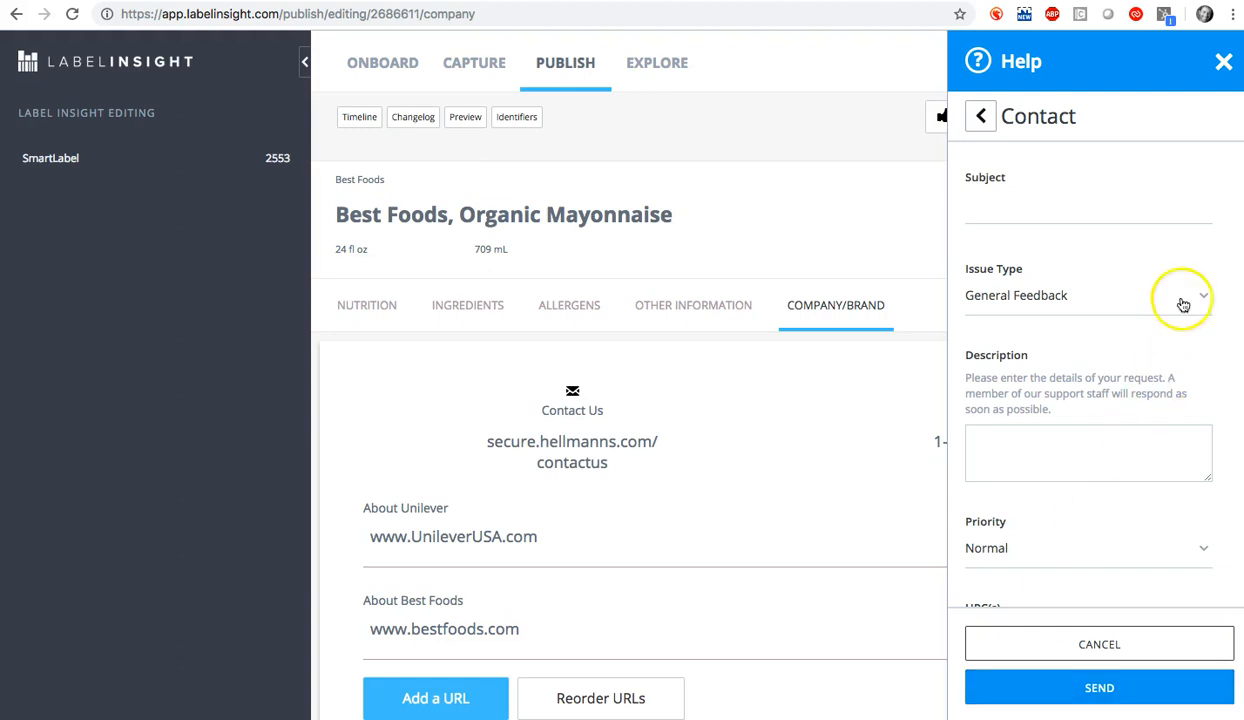
click(1221, 62)
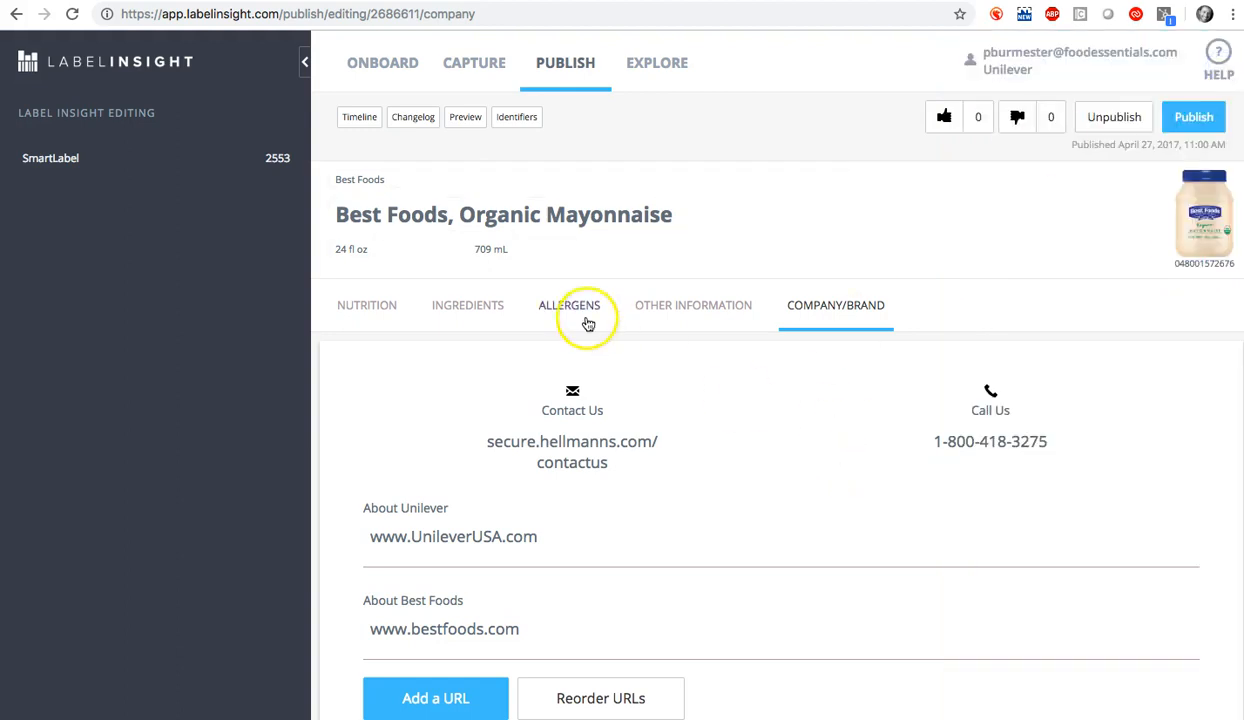
Return to the full list of SmartLabel products.
click(228, 158)
click(541, 275)
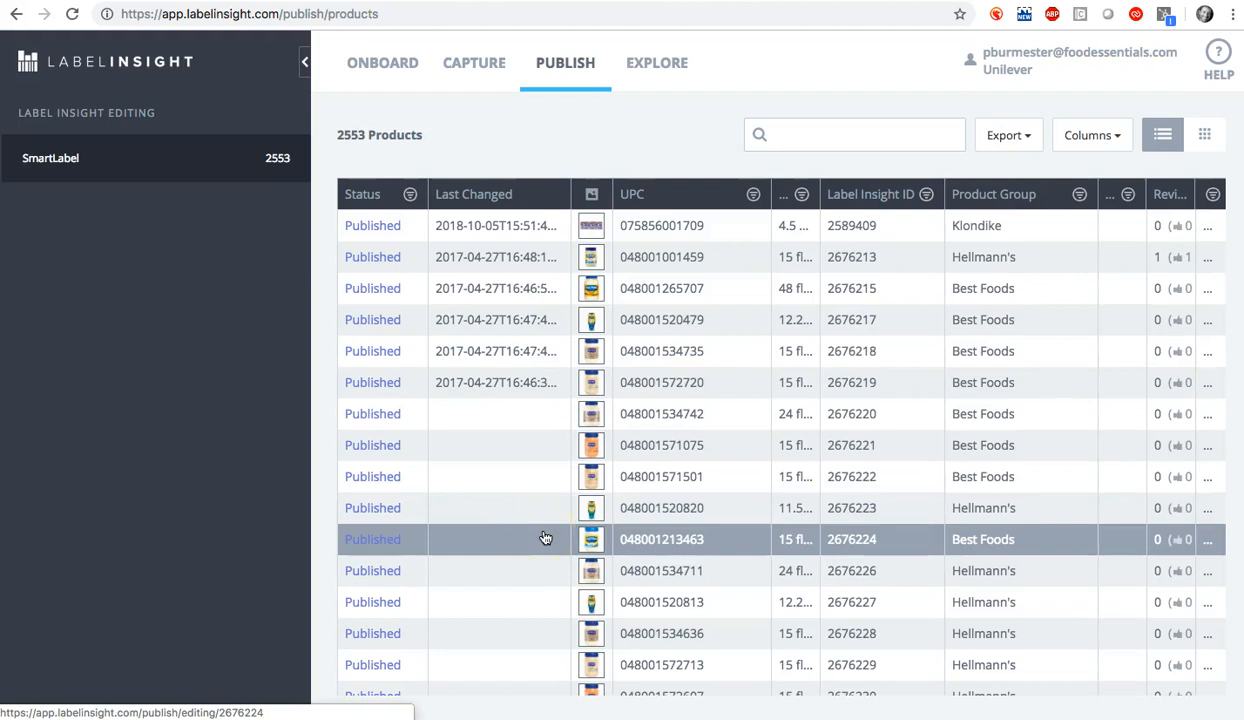
click(688, 477)
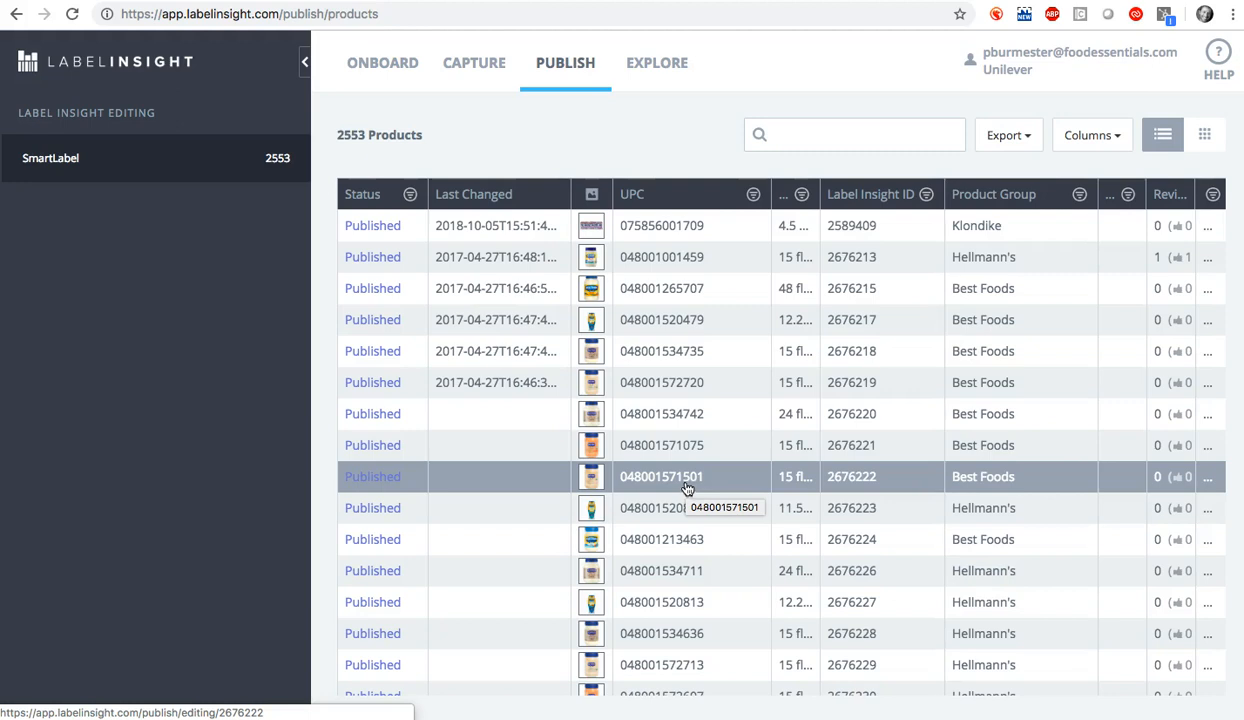
Check the product list's export options, Products as CSV and GMA Report, without exporting anything.
click(1010, 135)
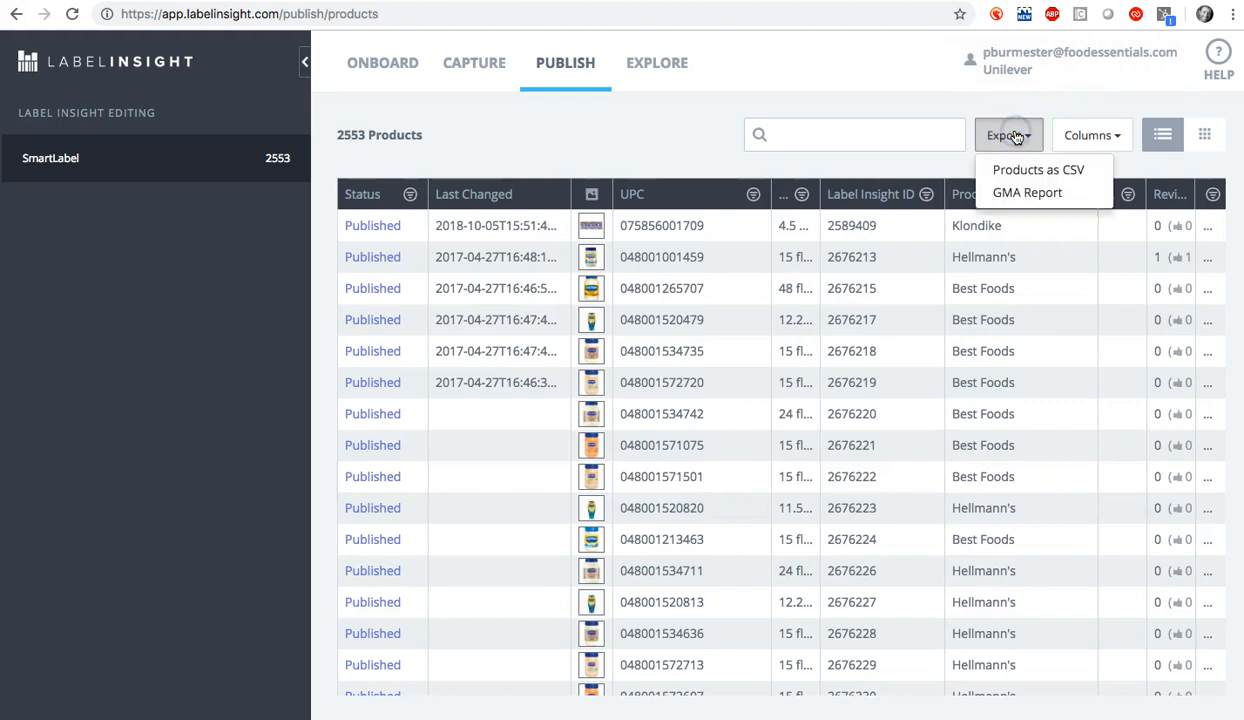
click(1055, 172)
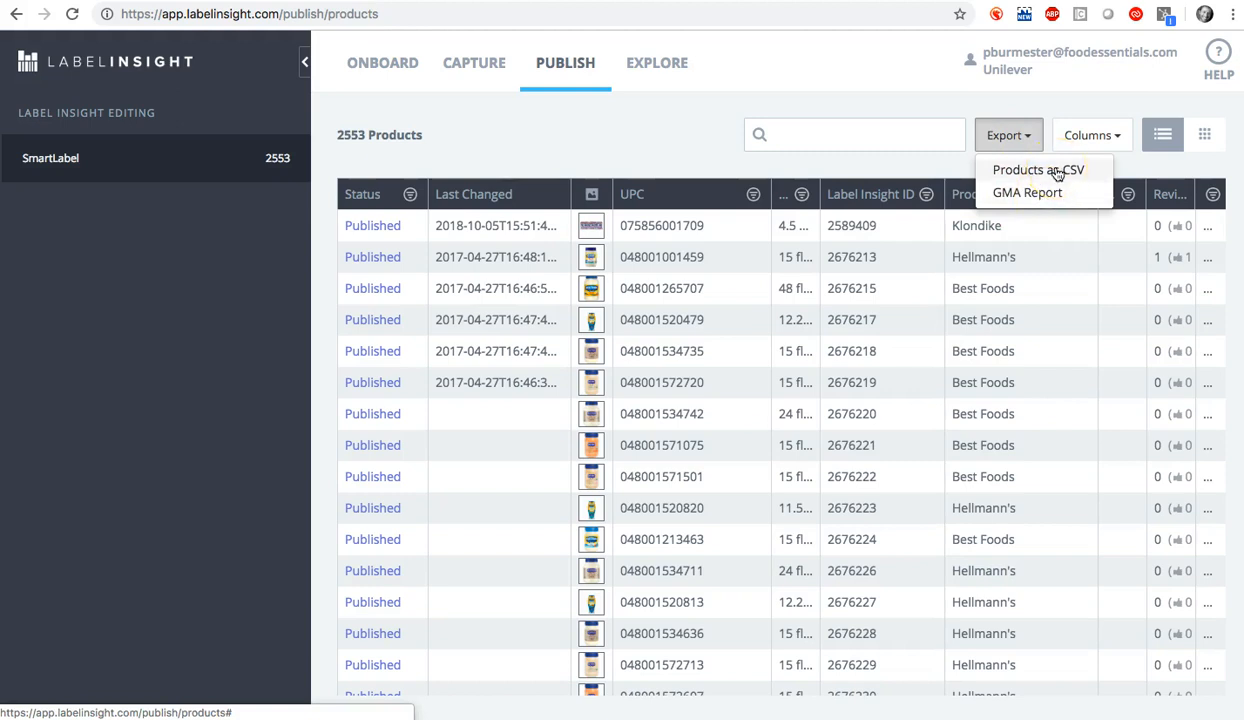
click(1045, 195)
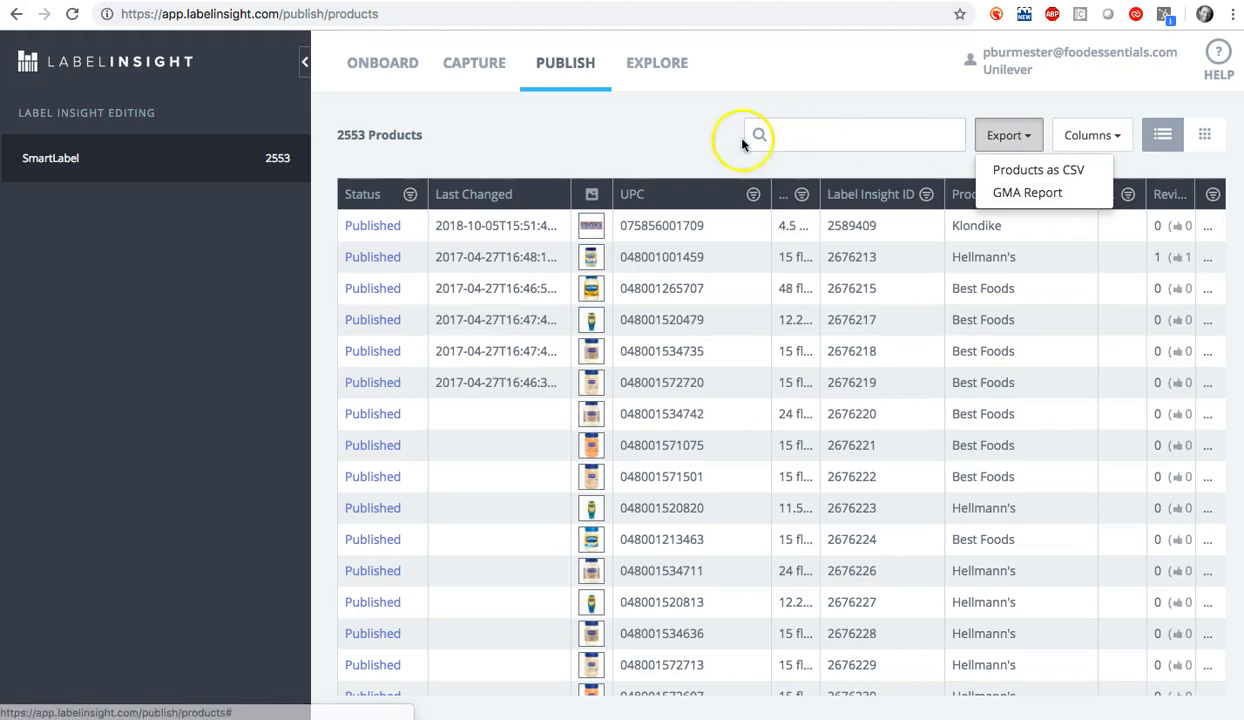
click(644, 132)
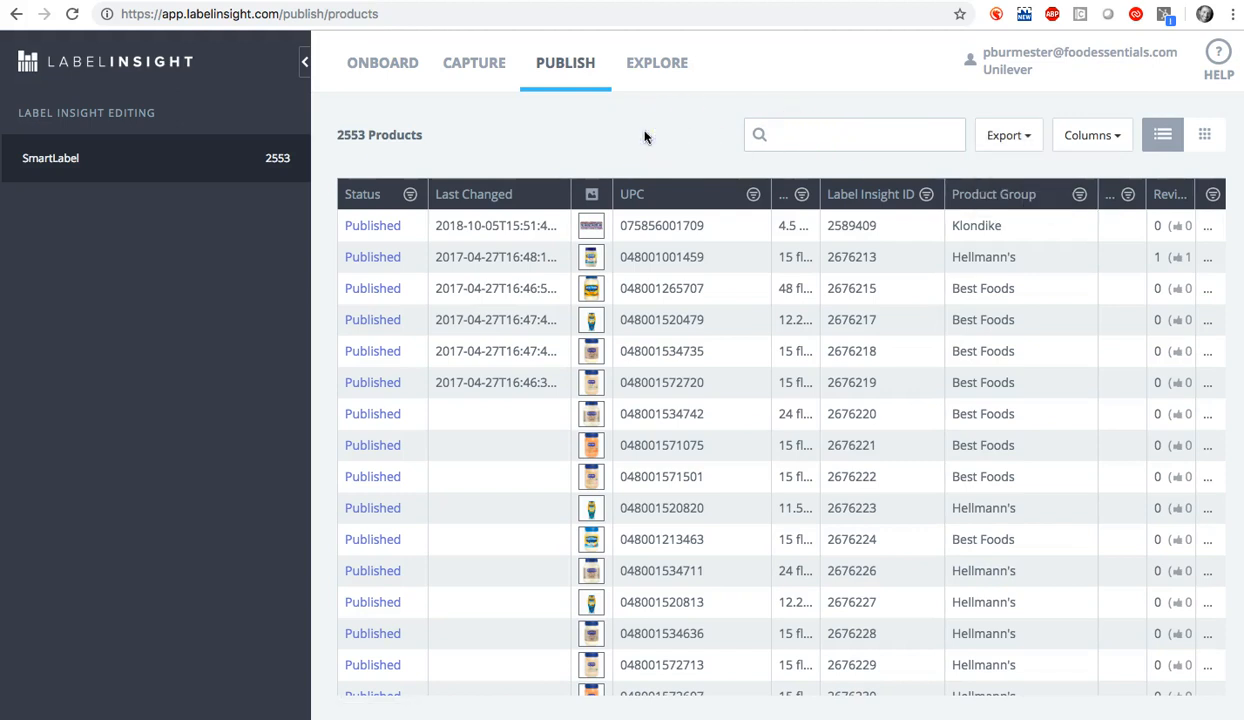
click(392, 66)
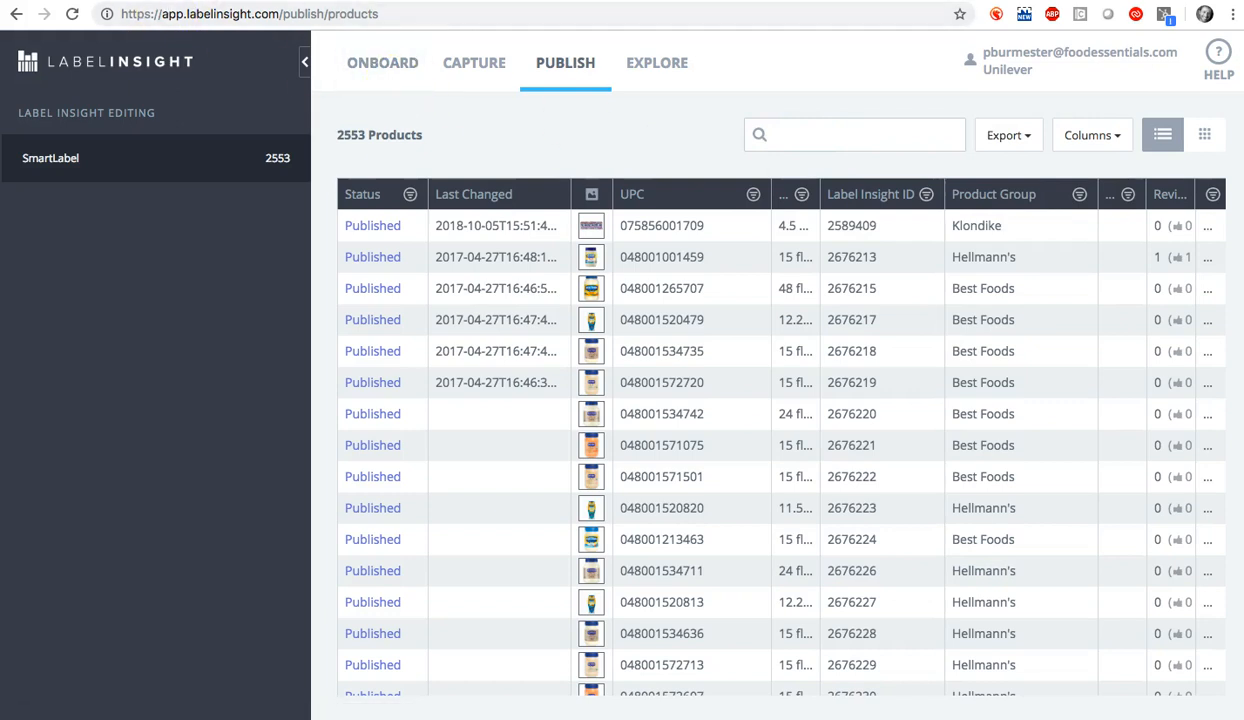